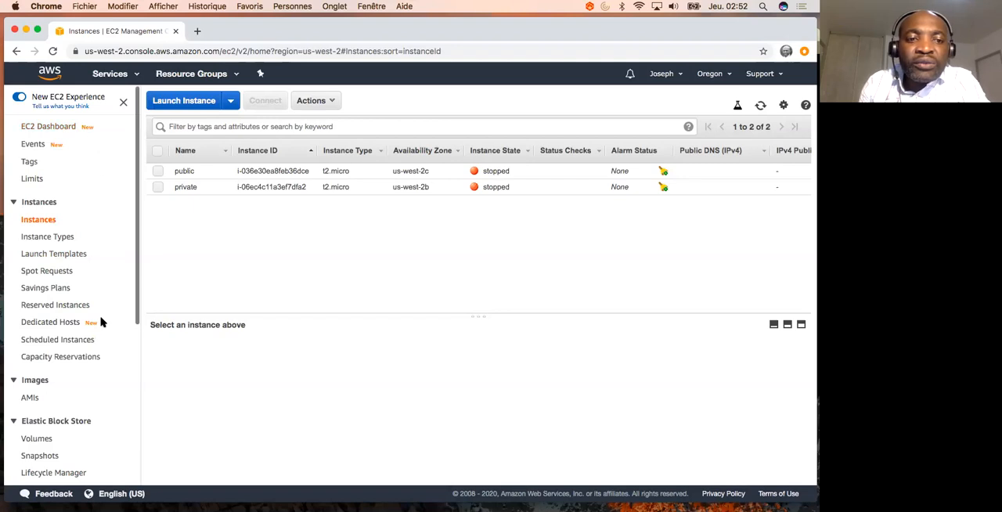
- Switch to the Sublime Text notes and copy the AMI ID ami-0873b46c45c11058d
{"action": "scroll", "coordinate": [107, 425], "scroll_direction": "down", "scroll_amount": 5}
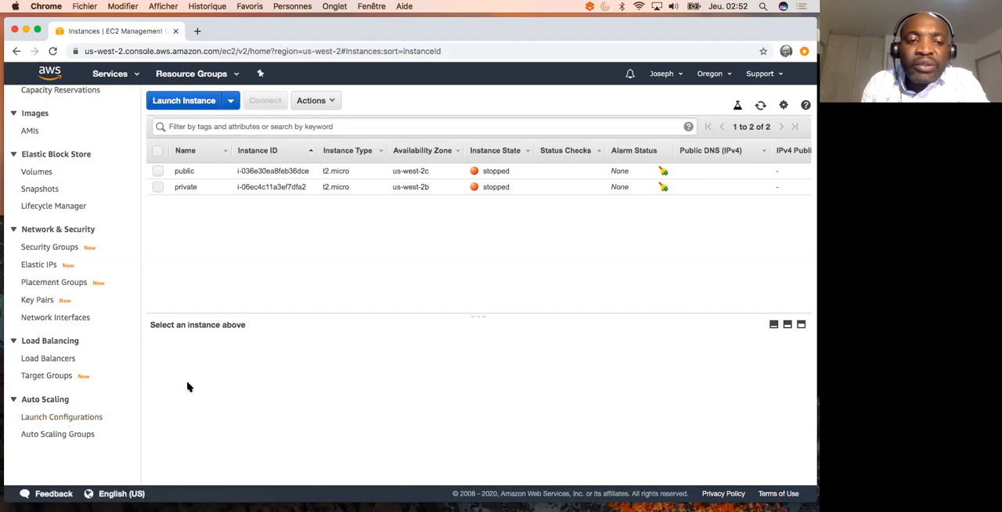
{"action": "key", "text": "ctrl+Up"}
{"action": "left_click", "coordinate": [150, 413]}
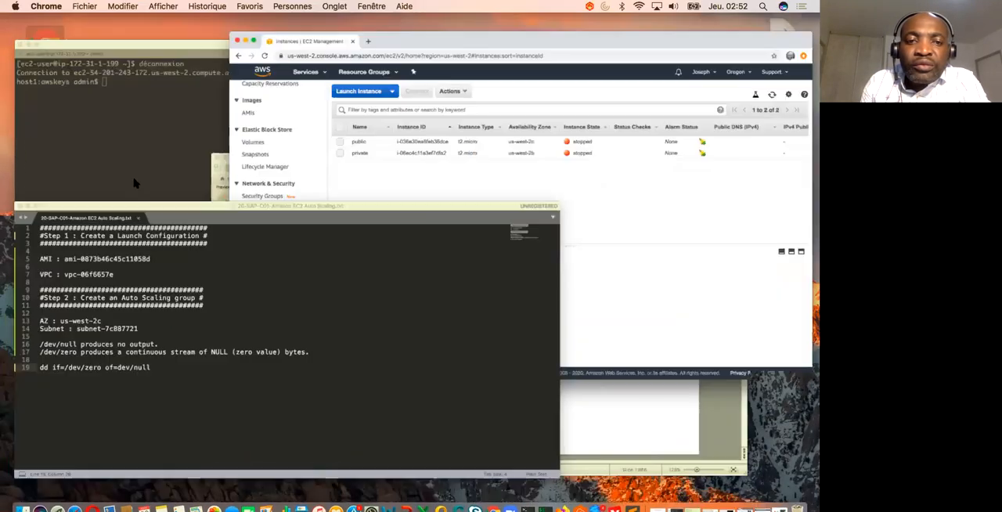
{"action": "left_click_drag", "start_coordinate": [212, 179], "coordinate": [87, 180]}
{"action": "key", "text": "super+c"}
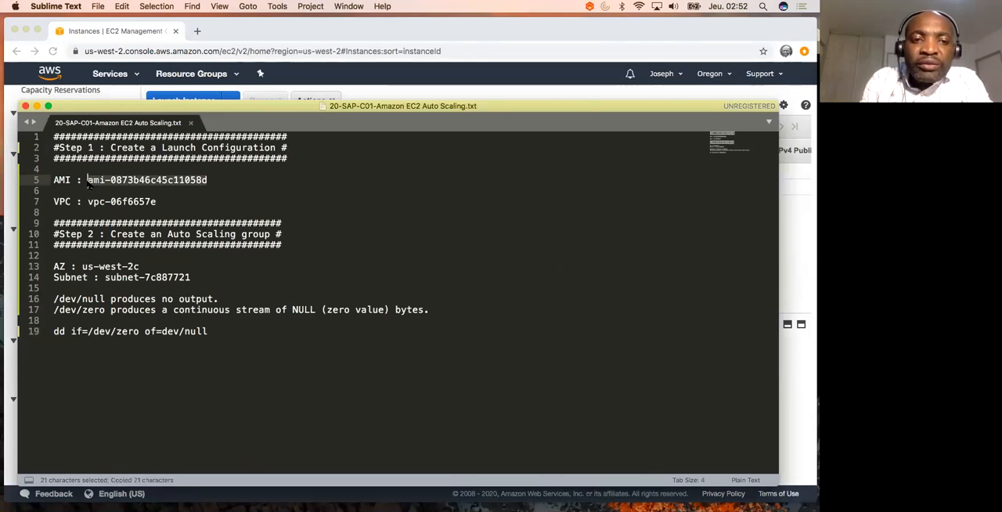
- Switch back to Chrome and start a new EC2 launch configuration named my-lc
{"action": "key", "text": "ctrl+Up"}
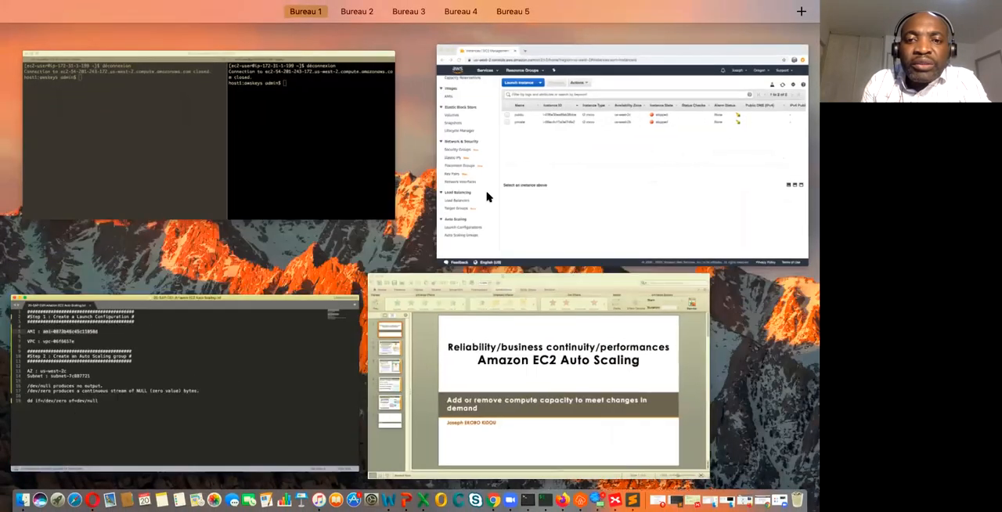
{"action": "left_click", "coordinate": [548, 185]}
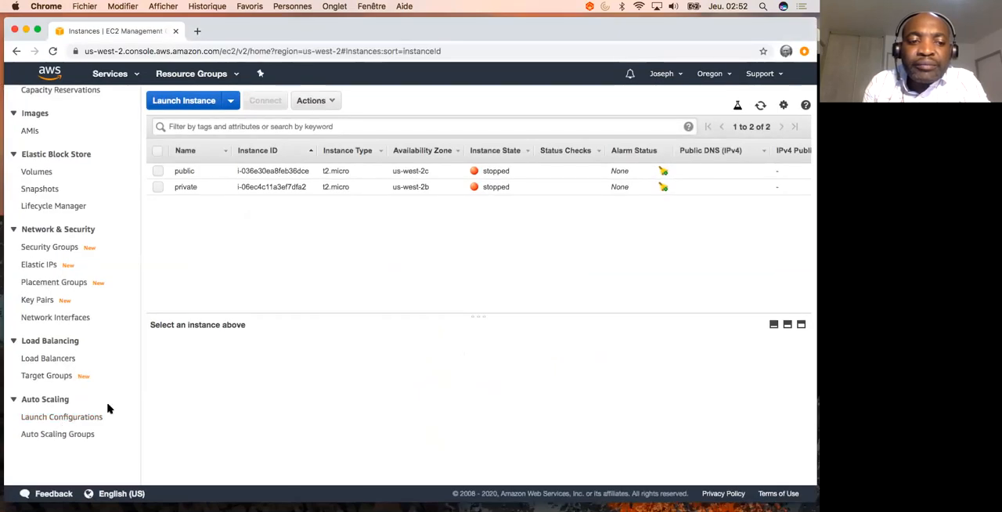
{"action": "left_click", "coordinate": [88, 416]}
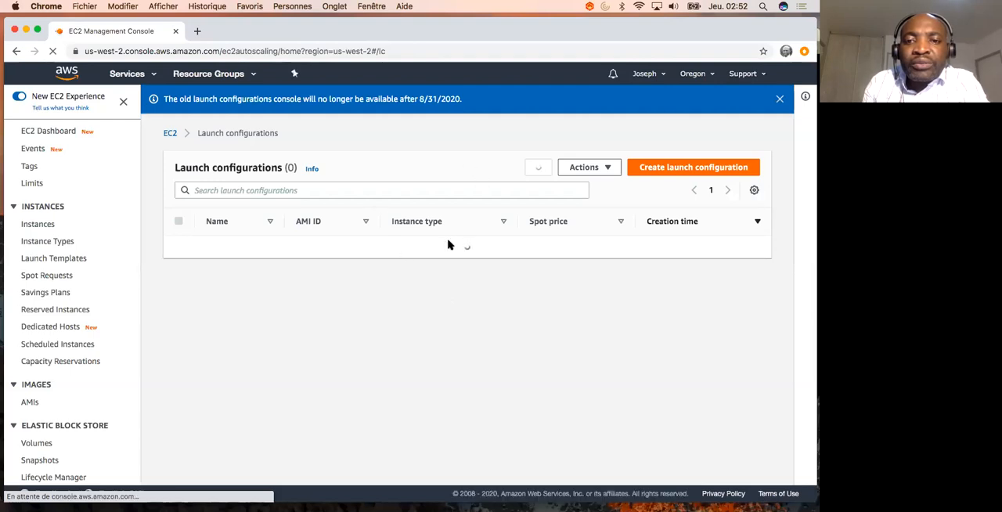
{"action": "left_click", "coordinate": [691, 168]}
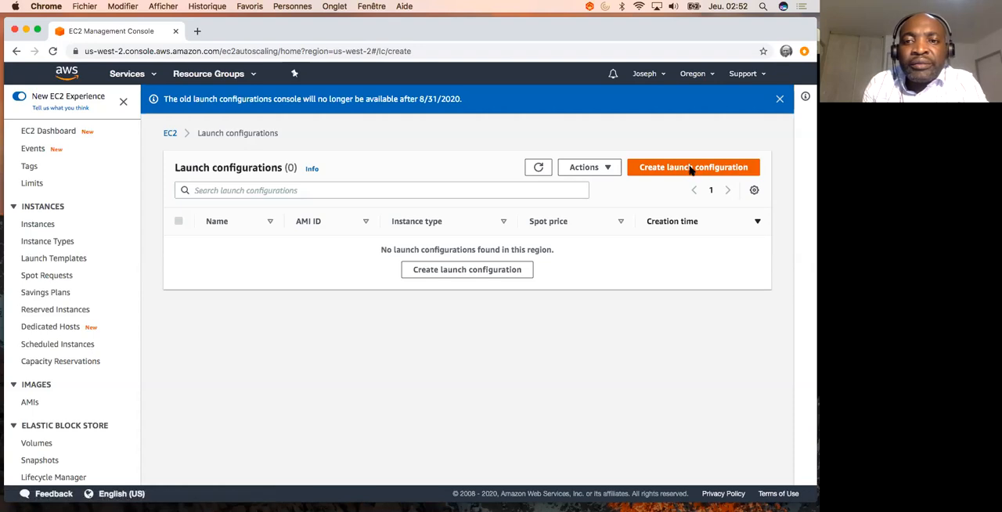
{"action": "left_click", "coordinate": [297, 254]}
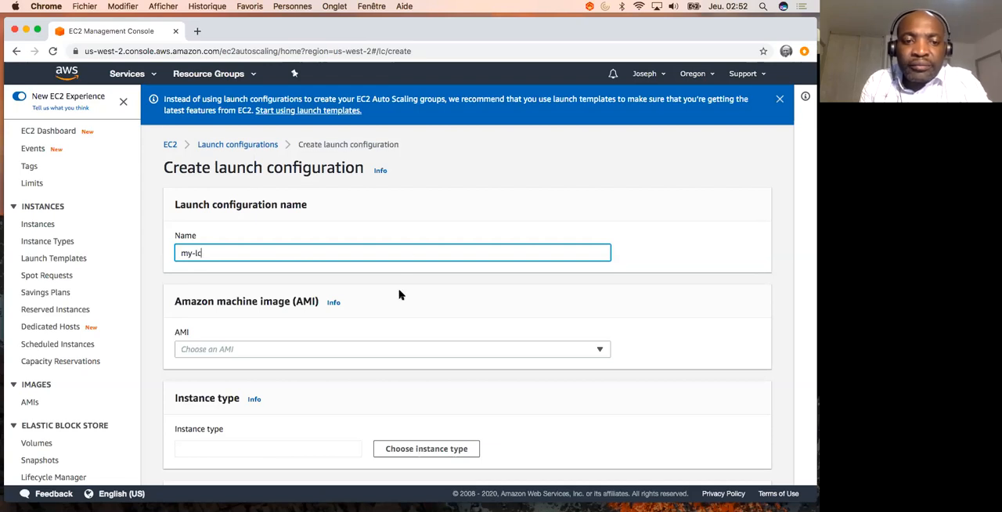
- Look up AMI ami-0873b46c45c11058d and select amzn2-ami-hvm-2.0.20200722.0-x86_64-gp2 for the launch configuration
{"action": "scroll", "coordinate": [186, 349], "scroll_direction": "down", "scroll_amount": 2}
{"action": "left_click", "coordinate": [184, 349]}
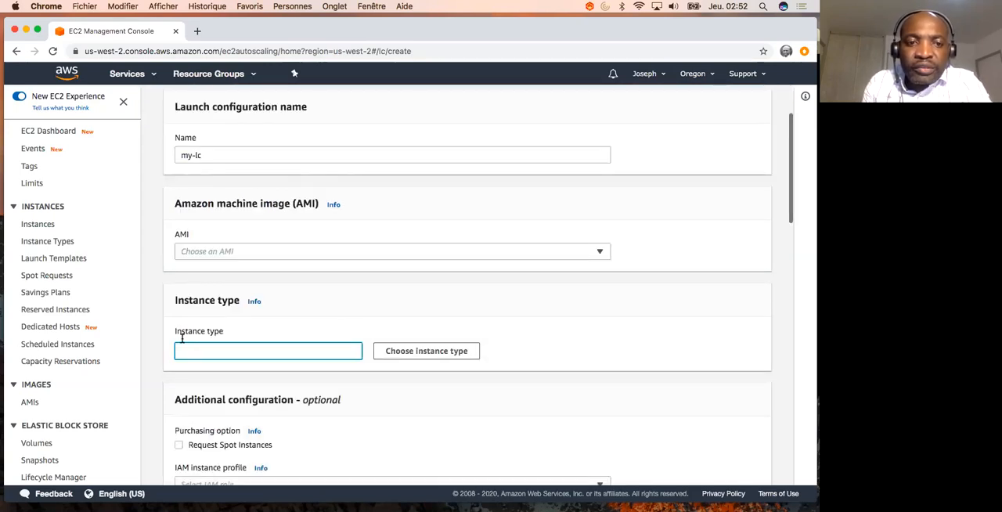
{"action": "left_click", "coordinate": [203, 251]}
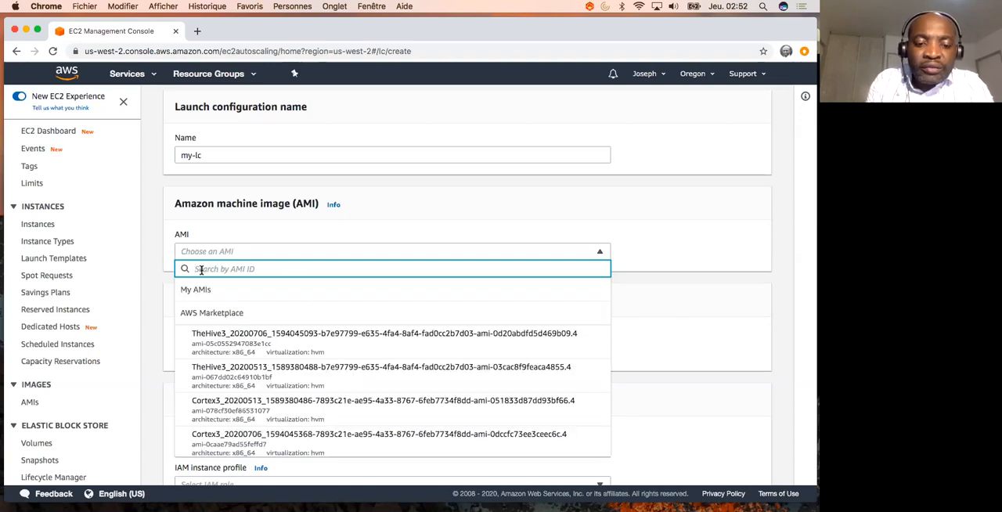
{"action": "key", "text": "super+v"}
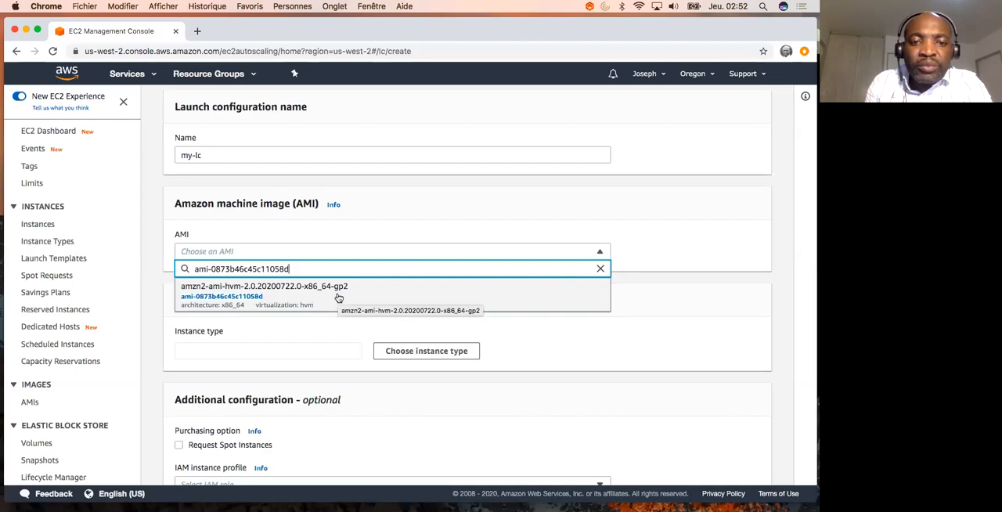
{"action": "left_click", "coordinate": [337, 297]}
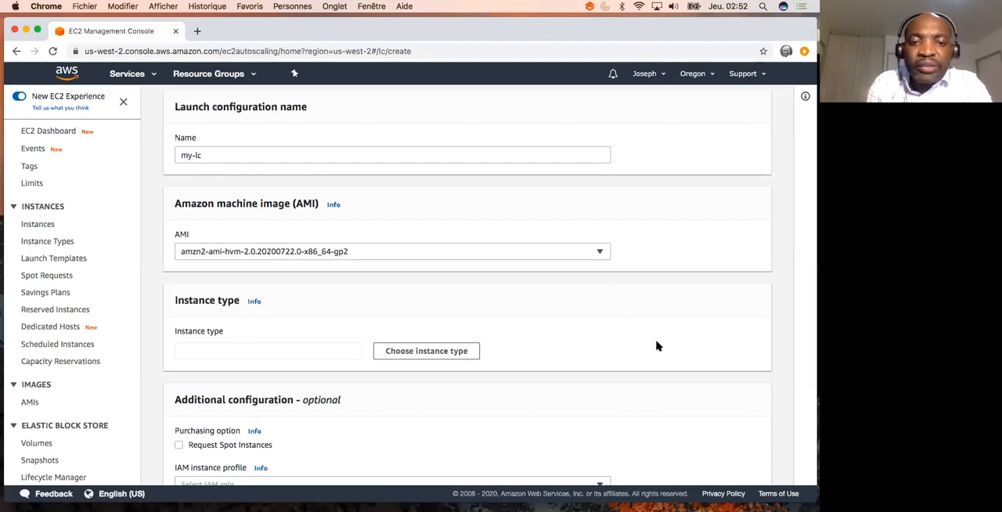
- Filter the instance types by "micro" and choose t2.micro for the launch configuration
{"action": "scroll", "coordinate": [656, 346], "scroll_direction": "down", "scroll_amount": 3}
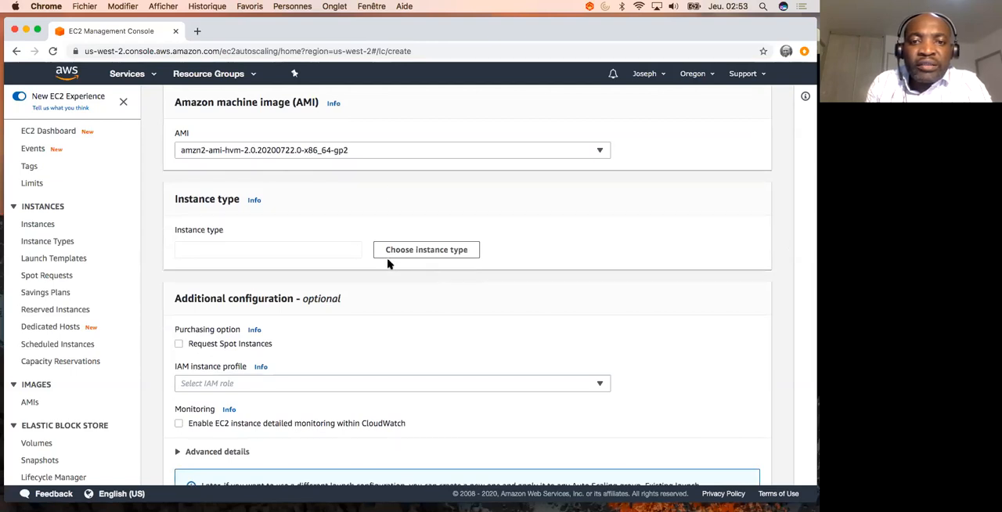
{"action": "left_click", "coordinate": [420, 250]}
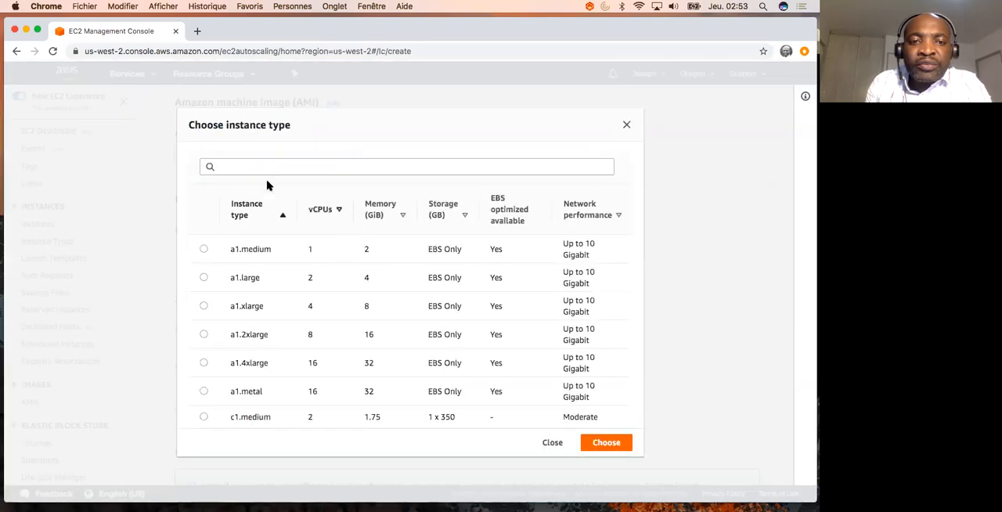
{"action": "left_click", "coordinate": [264, 168]}
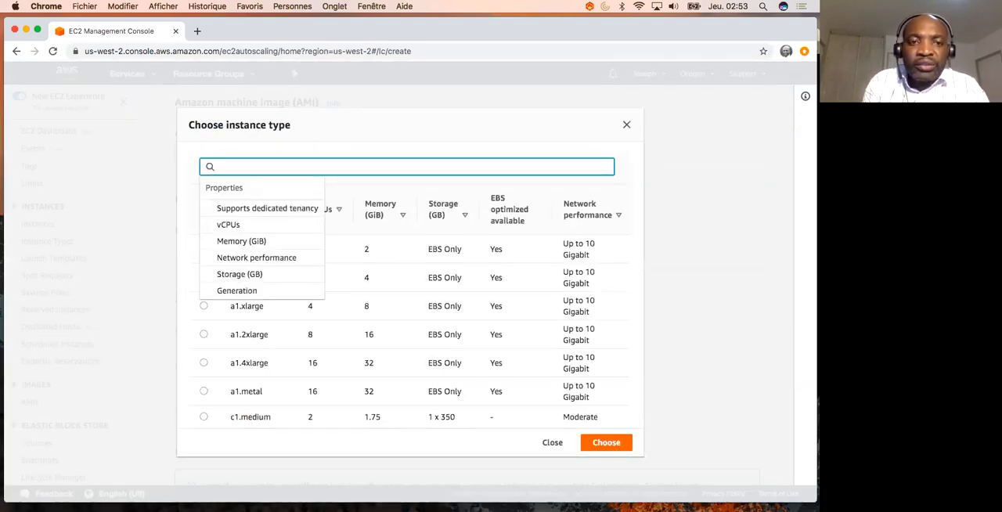
{"action": "type", "text": "micro"}
{"action": "left_click", "coordinate": [203, 258]}
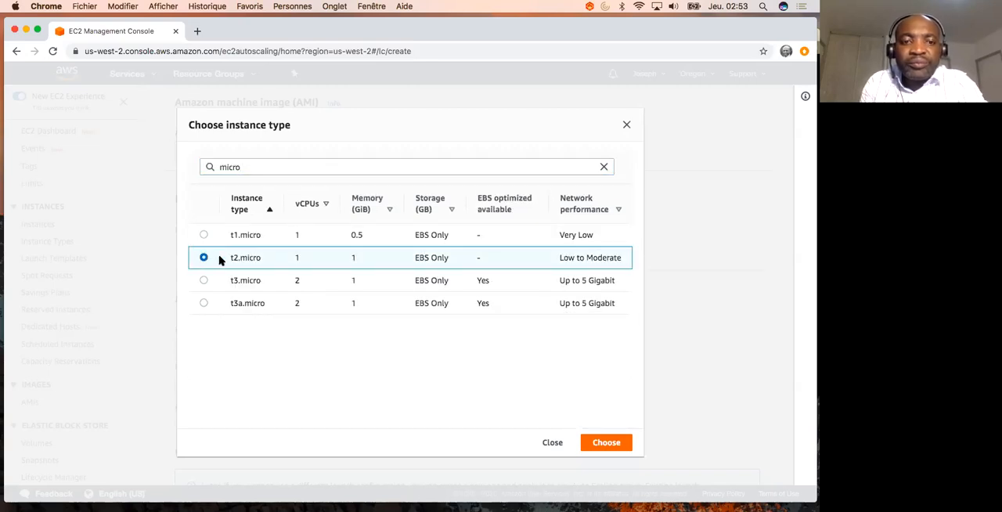
{"action": "left_click", "coordinate": [605, 445]}
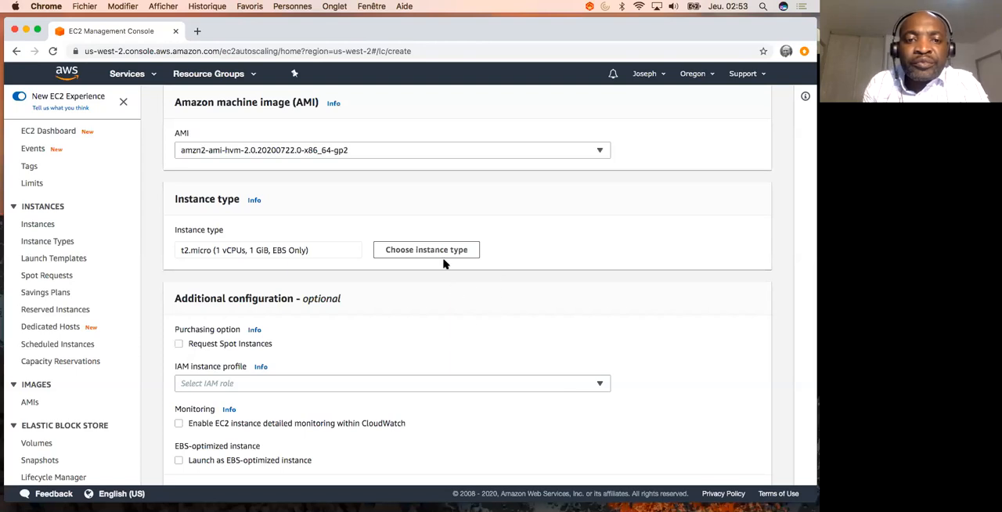
- Set the type of the new security group's inbound rule to All traffic
{"action": "scroll", "coordinate": [489, 341], "scroll_direction": "down", "scroll_amount": 3}
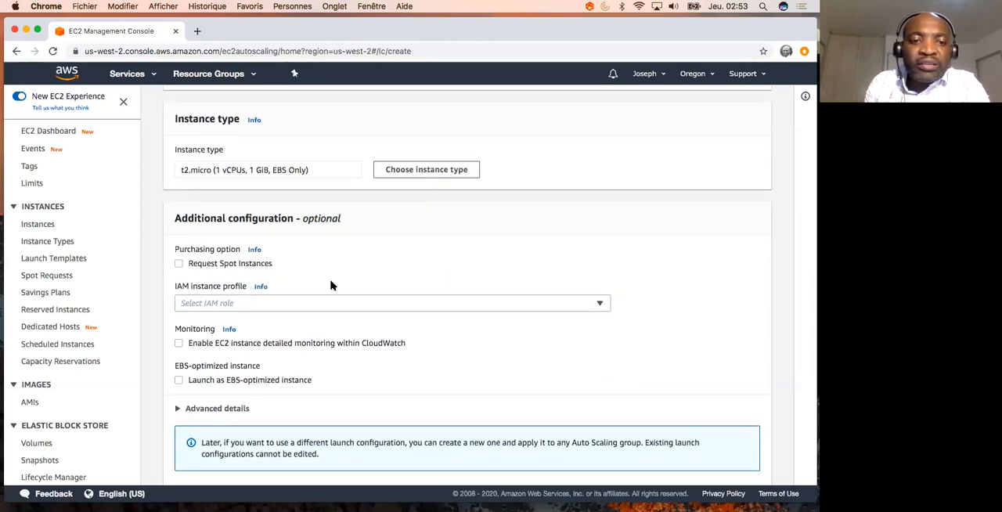
{"action": "scroll", "coordinate": [336, 293], "scroll_direction": "down", "scroll_amount": 3}
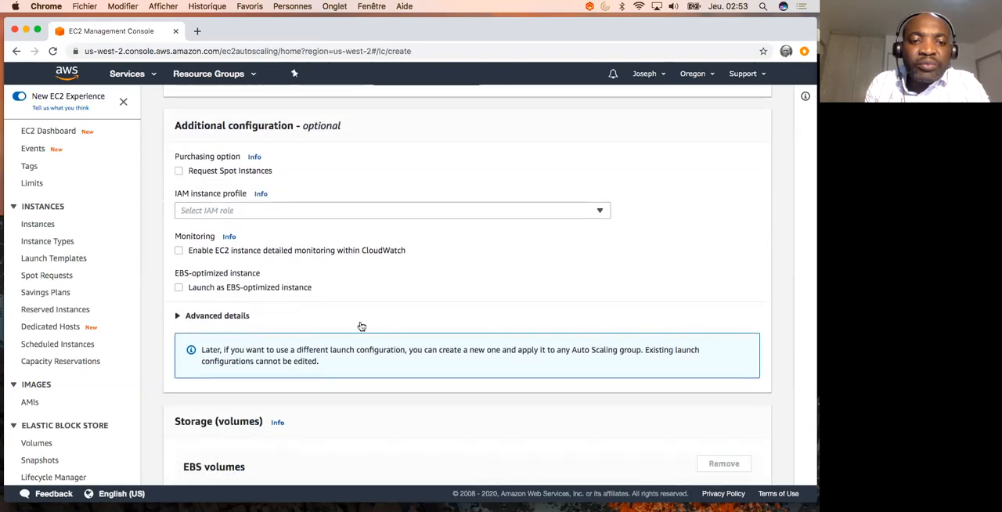
{"action": "scroll", "coordinate": [379, 341], "scroll_direction": "down", "scroll_amount": 5}
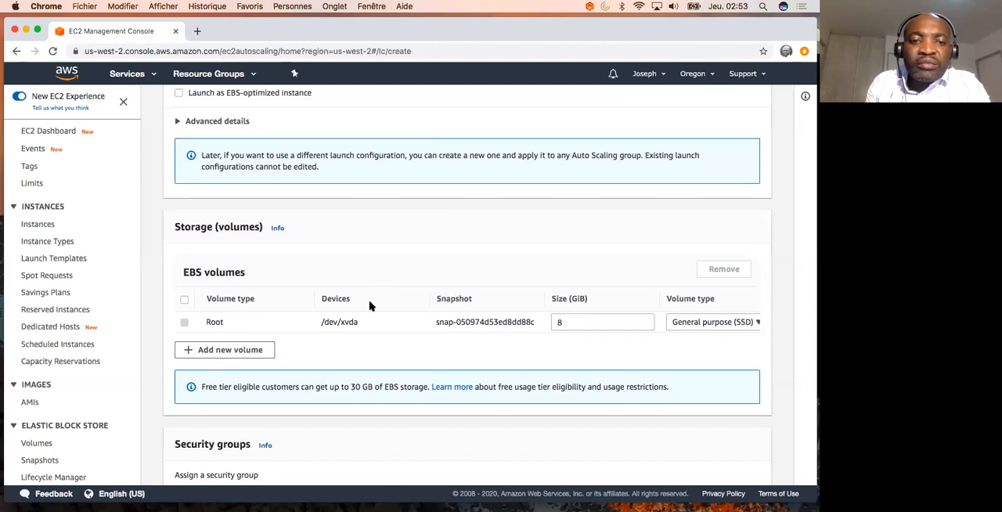
{"action": "scroll", "coordinate": [384, 339], "scroll_direction": "down", "scroll_amount": 5}
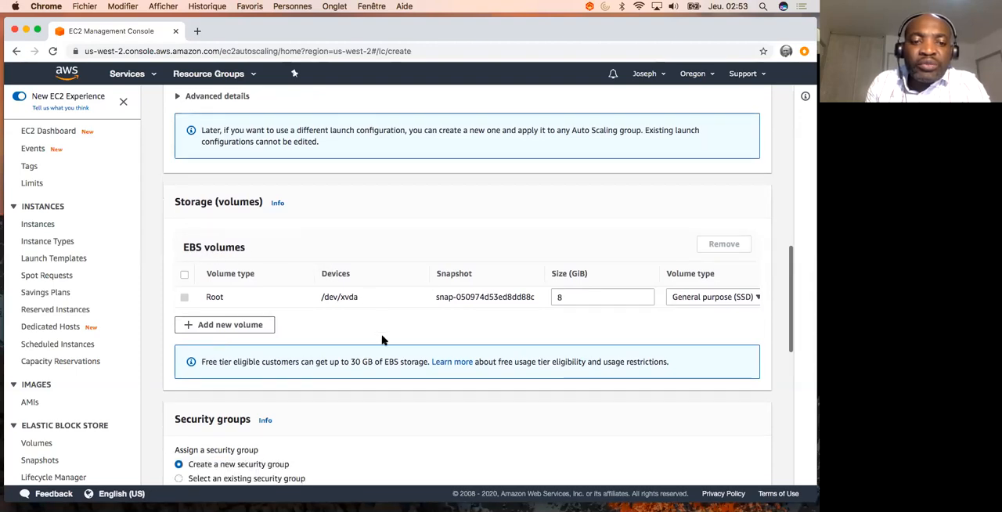
{"action": "scroll", "coordinate": [383, 340], "scroll_direction": "down", "scroll_amount": 3}
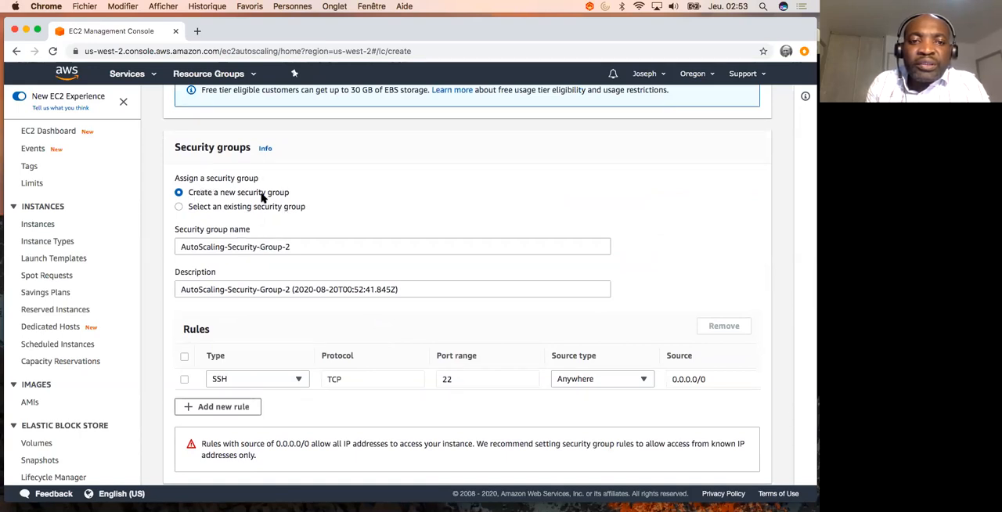
{"action": "scroll", "coordinate": [429, 396], "scroll_direction": "down", "scroll_amount": 2}
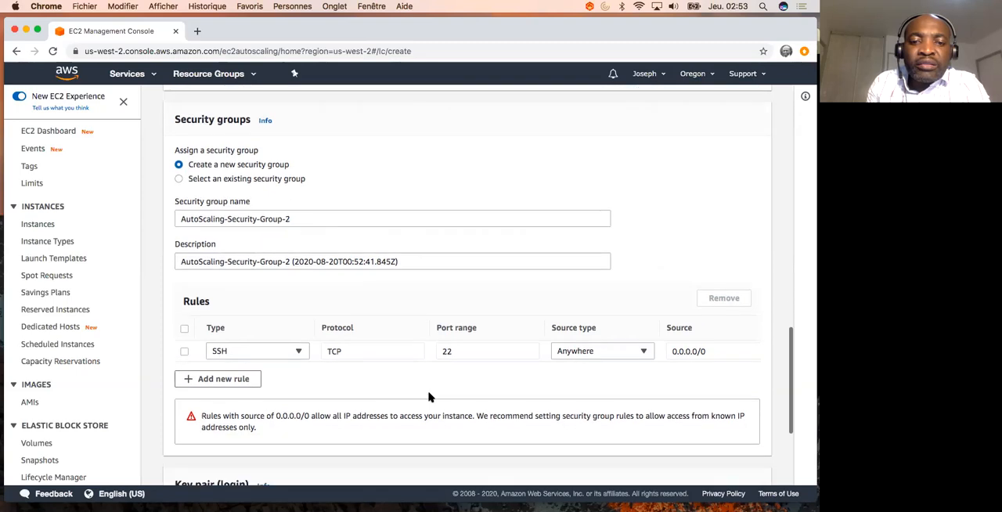
{"action": "left_click", "coordinate": [298, 326]}
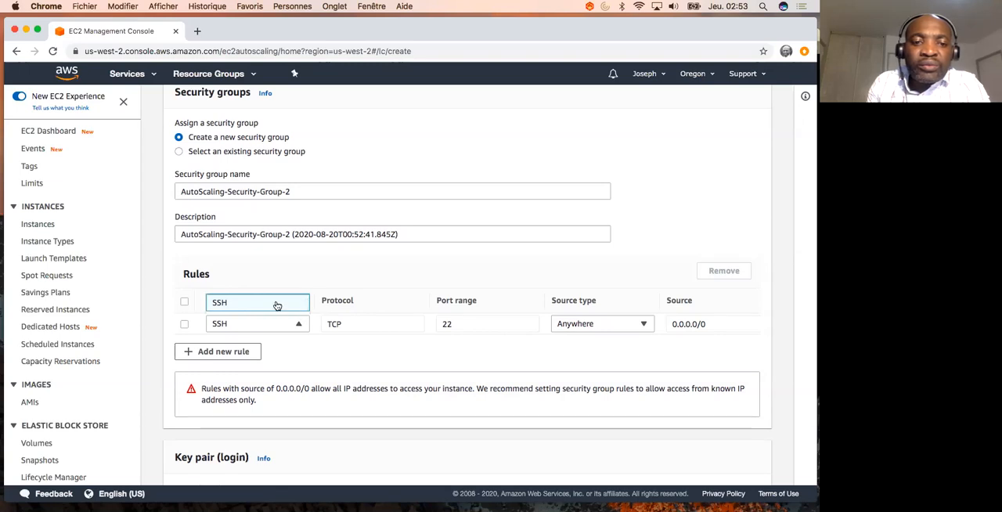
{"action": "scroll", "coordinate": [273, 311], "scroll_direction": "down", "scroll_amount": 1}
{"action": "scroll", "coordinate": [273, 311], "scroll_direction": "down", "scroll_amount": 1}
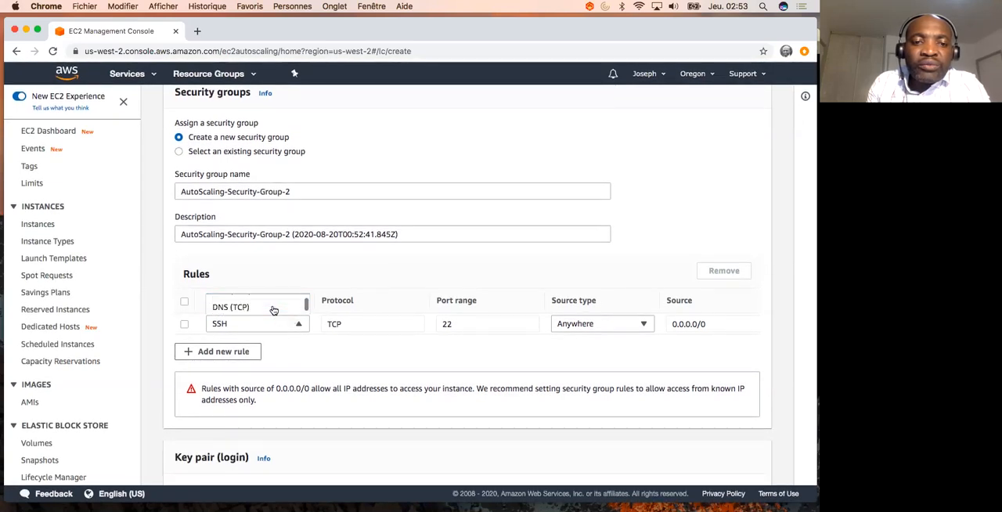
{"action": "scroll", "coordinate": [273, 311], "scroll_direction": "up", "scroll_amount": 3}
{"action": "scroll", "coordinate": [273, 311], "scroll_direction": "down", "scroll_amount": 1}
{"action": "scroll", "coordinate": [273, 311], "scroll_direction": "up", "scroll_amount": 1}
{"action": "scroll", "coordinate": [267, 310], "scroll_direction": "down", "scroll_amount": 2}
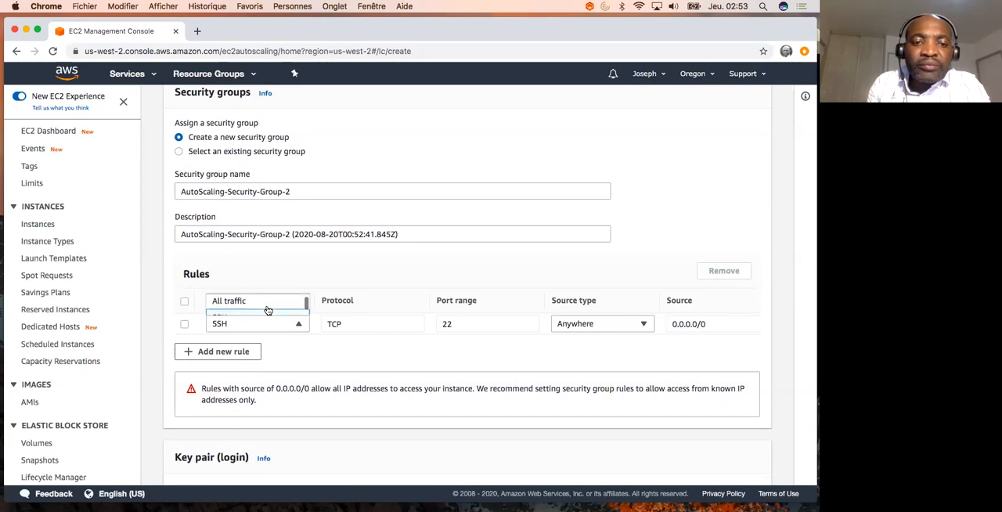
{"action": "right_click", "coordinate": [266, 311]}
{"action": "left_click", "coordinate": [250, 297]}
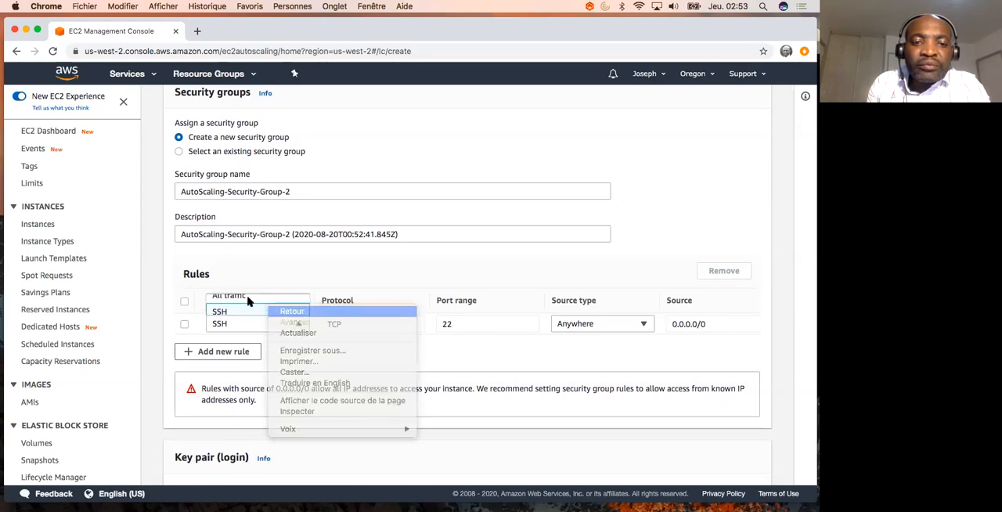
{"action": "left_click", "coordinate": [239, 297]}
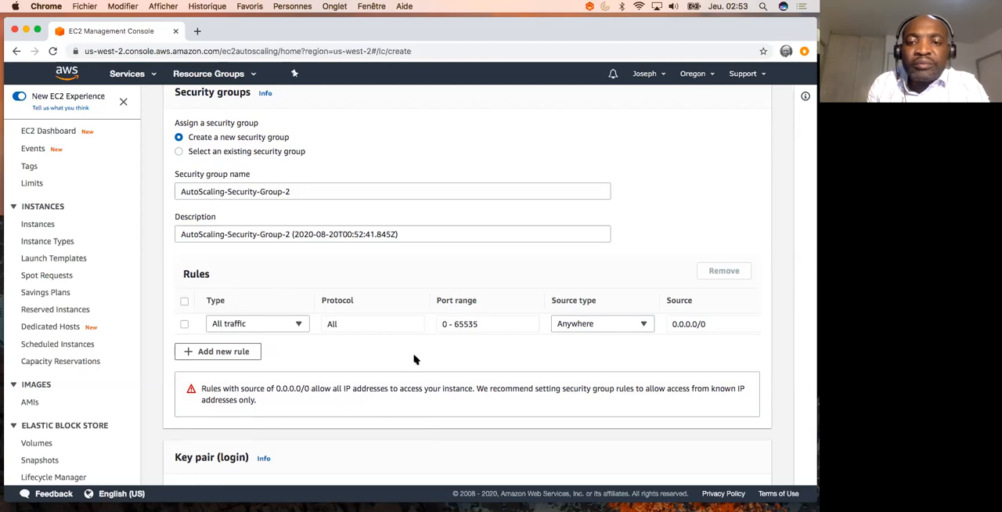
- Choose the existing key pair accountadmina, acknowledge access to its private key file, and create the launch configuration
{"action": "scroll", "coordinate": [477, 375], "scroll_direction": "down", "scroll_amount": 5}
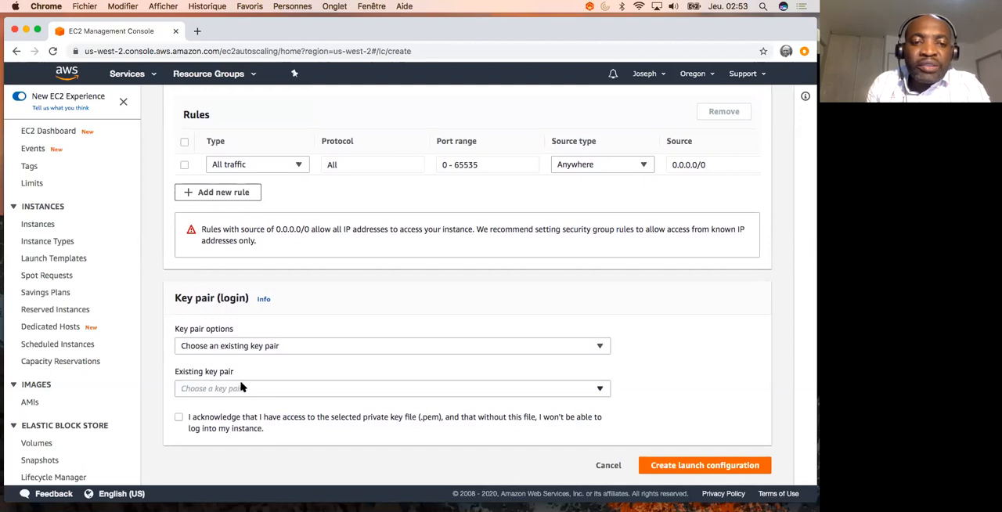
{"action": "left_click", "coordinate": [265, 389]}
{"action": "left_click", "coordinate": [252, 407]}
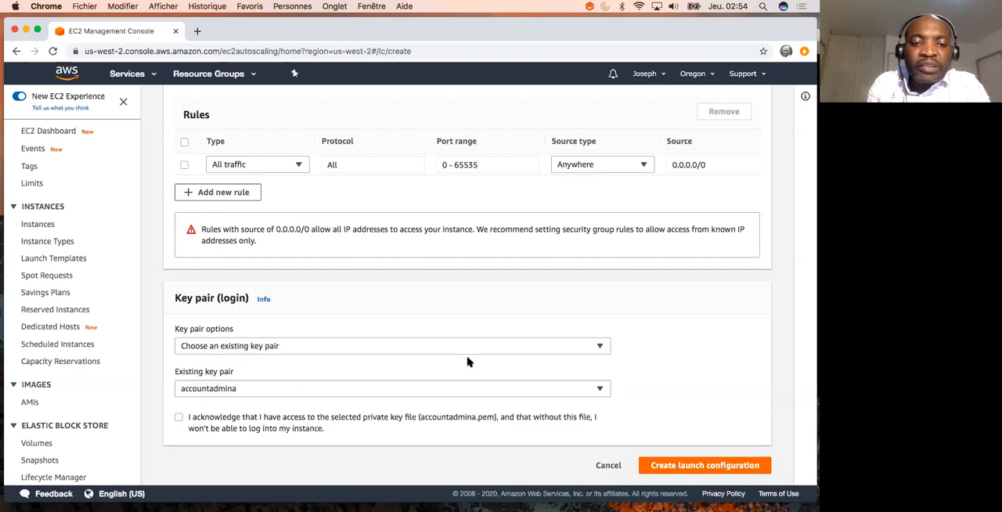
{"action": "left_click", "coordinate": [178, 419]}
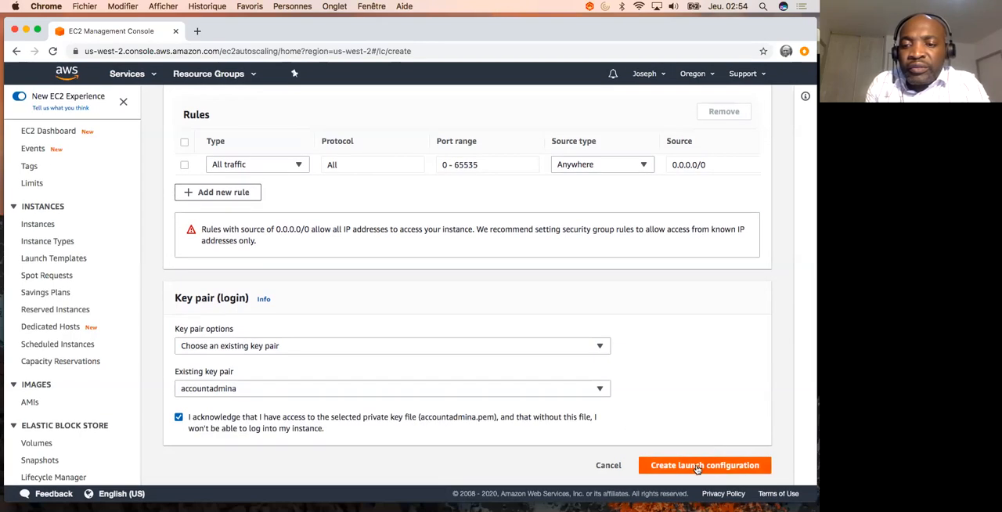
{"action": "left_click", "coordinate": [696, 467]}
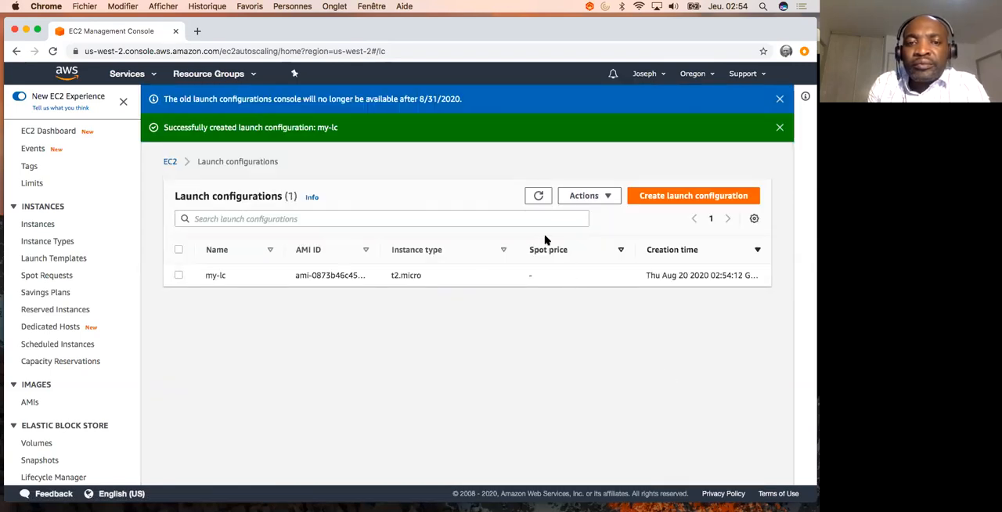
- Refresh the launch configurations list and go to the Auto Scaling Groups page
{"action": "left_click", "coordinate": [538, 196]}
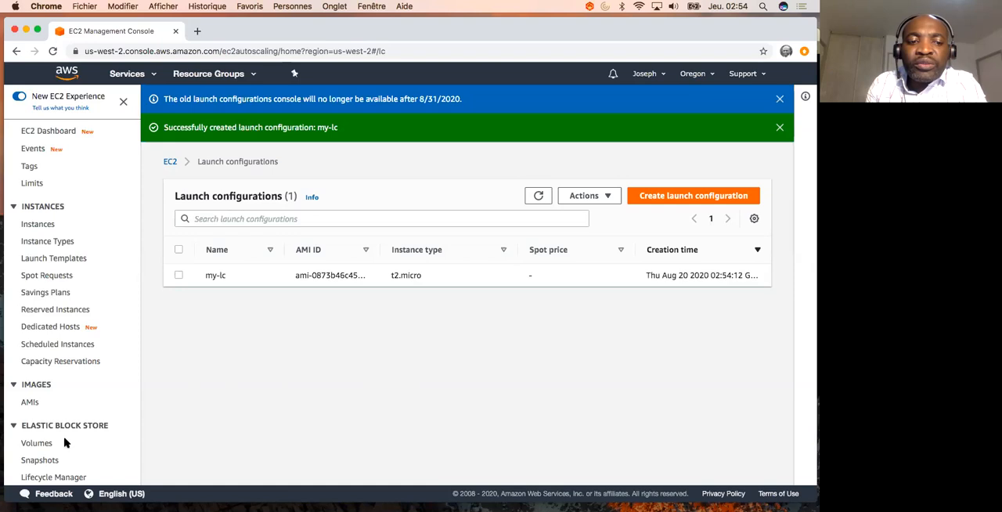
{"action": "scroll", "coordinate": [64, 443], "scroll_direction": "down", "scroll_amount": 10}
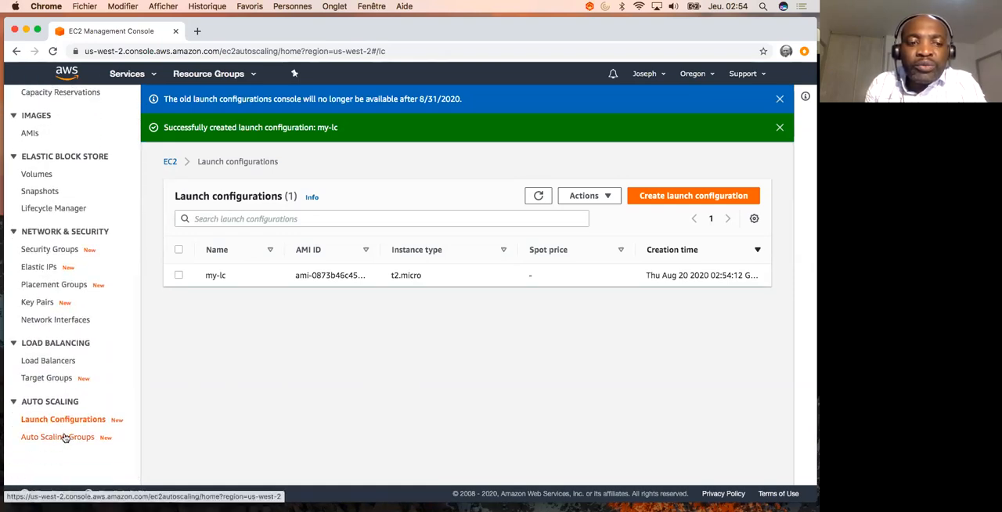
{"action": "left_click", "coordinate": [65, 436]}
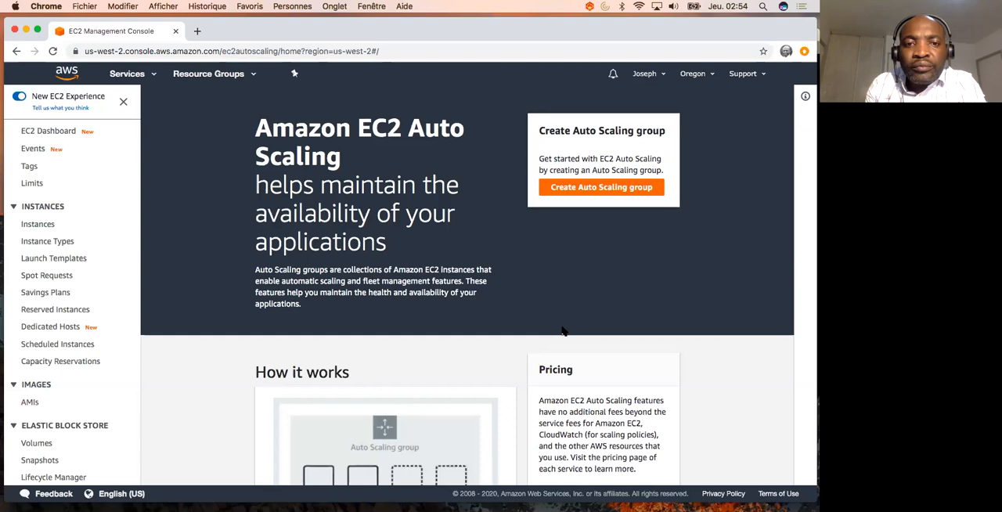
- Start creating an Auto Scaling group and name it my-asg
{"action": "scroll", "coordinate": [535, 325], "scroll_direction": "down", "scroll_amount": 3}
{"action": "scroll", "coordinate": [564, 326], "scroll_direction": "up", "scroll_amount": 3}
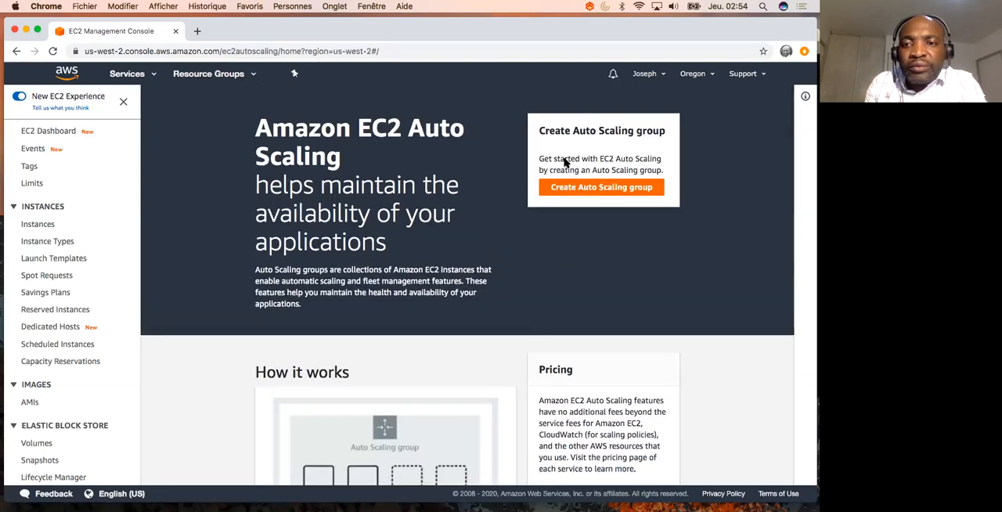
{"action": "left_click", "coordinate": [609, 189]}
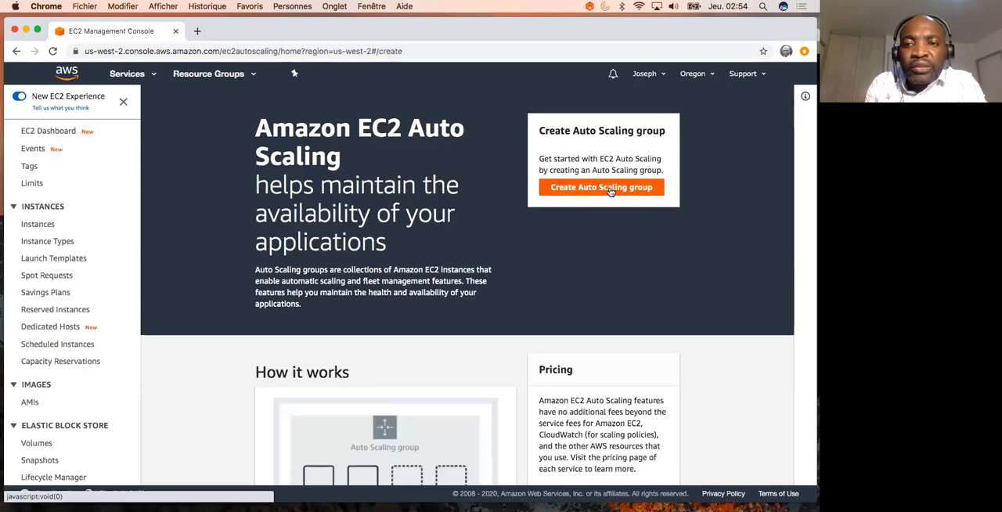
{"action": "left_click", "coordinate": [386, 260]}
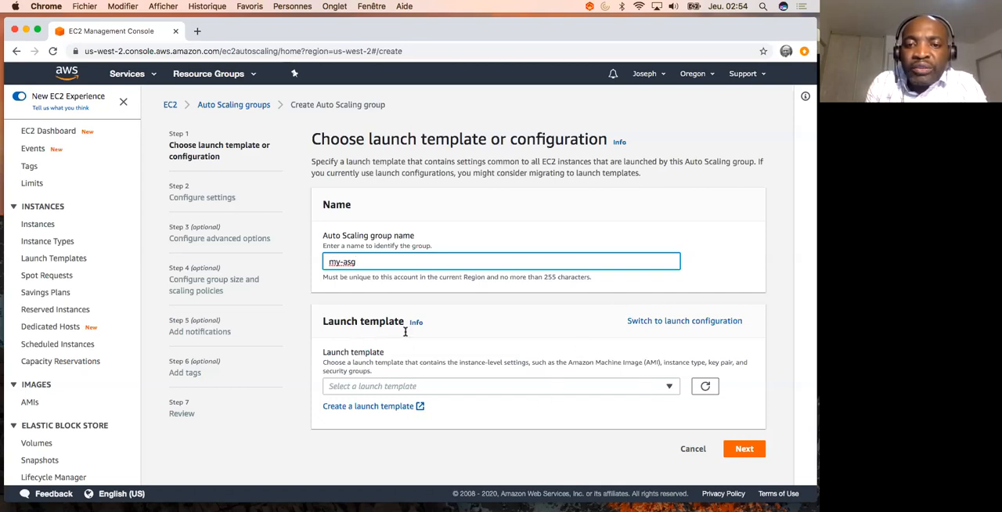
- Switch from launch template to launch configuration, choose my-lc, and continue to the network settings
{"action": "left_click", "coordinate": [681, 324]}
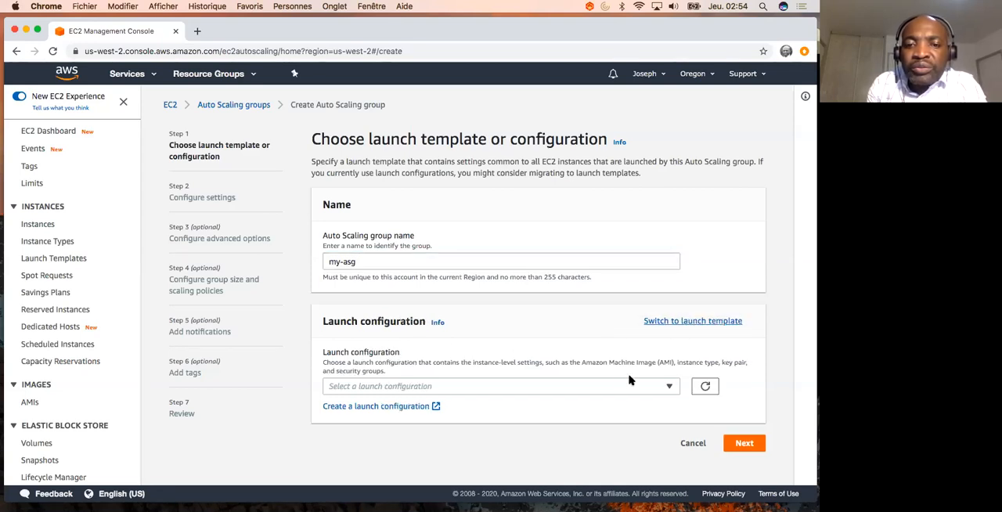
{"action": "left_click", "coordinate": [671, 389]}
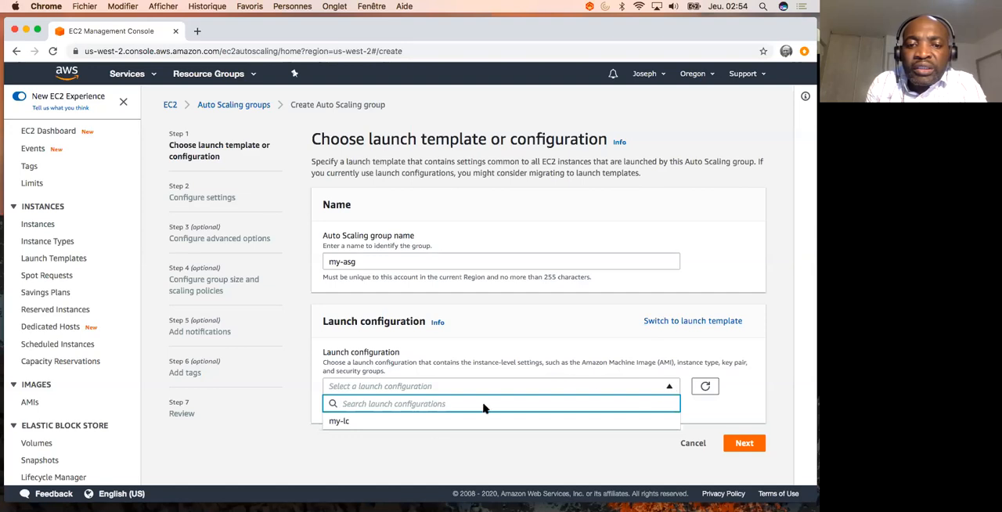
{"action": "left_click", "coordinate": [341, 422]}
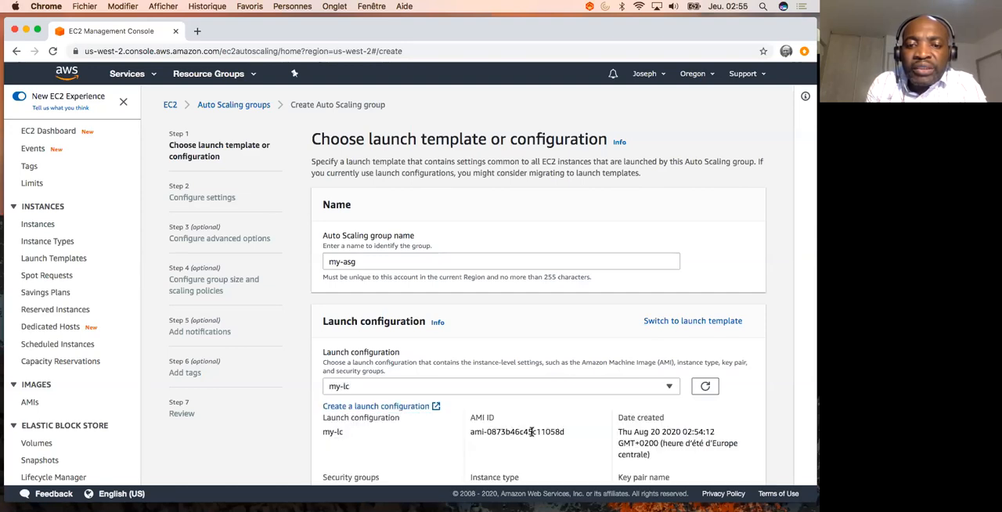
{"action": "scroll", "coordinate": [532, 431], "scroll_direction": "down", "scroll_amount": 2}
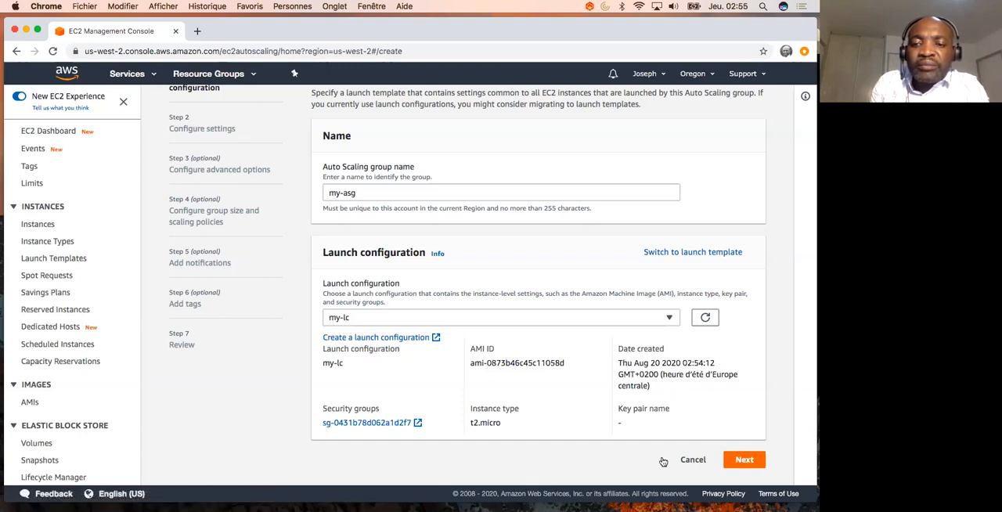
{"action": "left_click", "coordinate": [742, 460]}
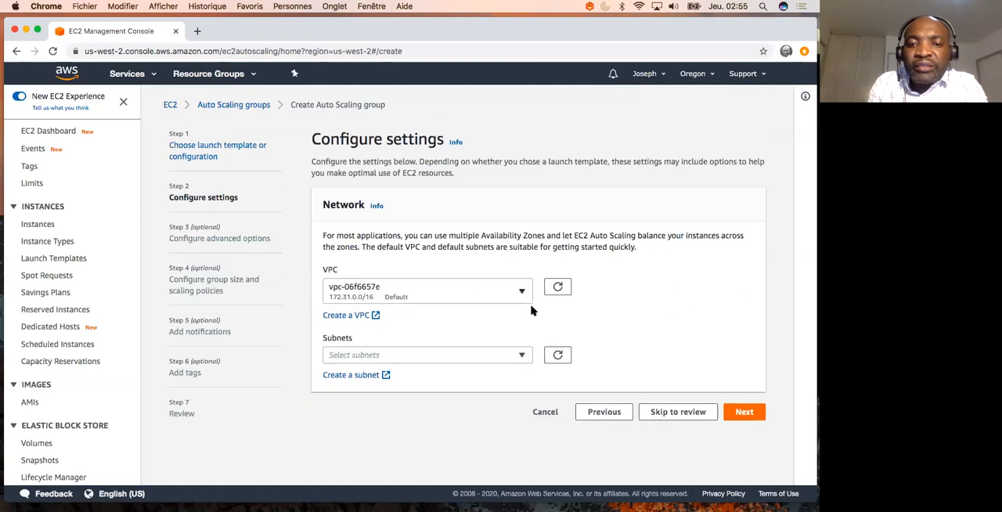
- Look up the availability zone and subnet for the group in the Sublime Text notes and return to the EC2 console in Chrome
{"action": "left_click", "coordinate": [521, 356]}
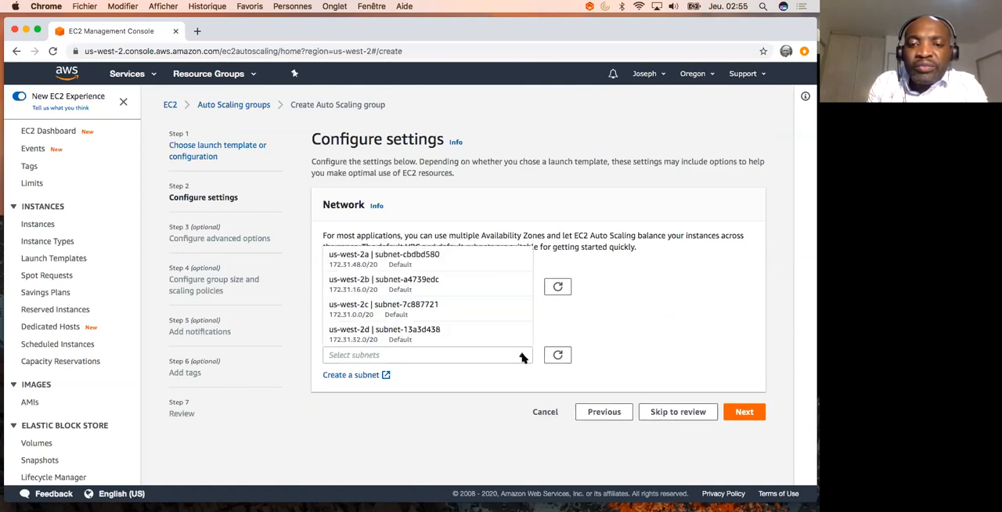
{"action": "left_click", "coordinate": [517, 428]}
{"action": "key", "text": "ctrl+Up"}
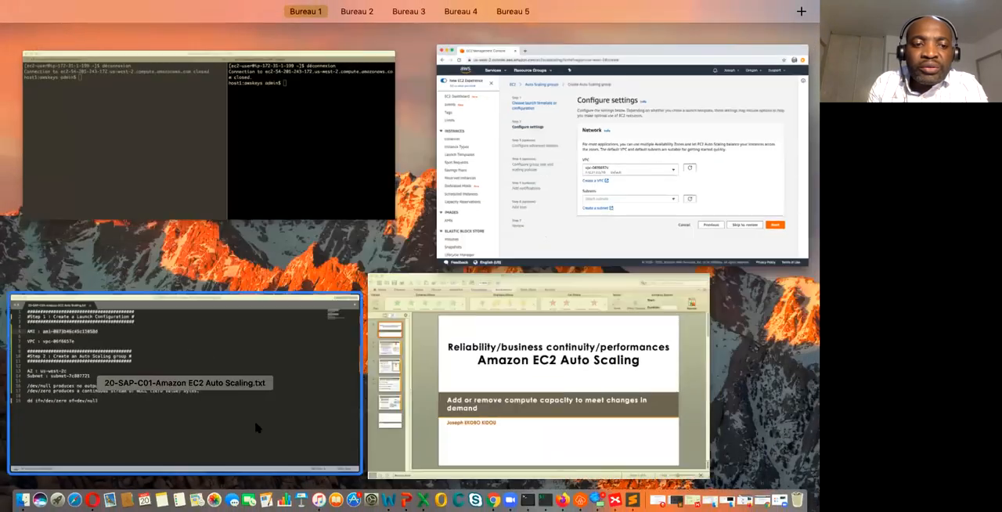
{"action": "left_click", "coordinate": [257, 425]}
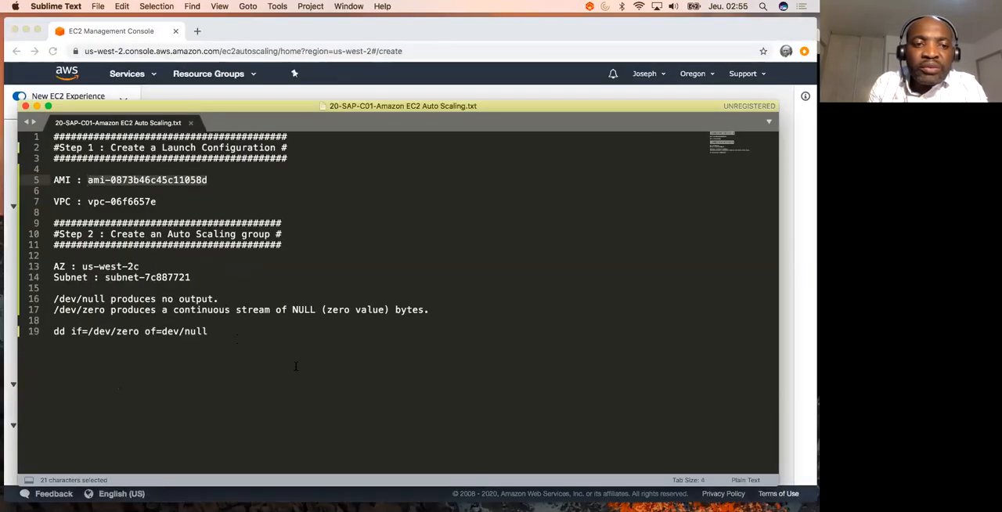
{"action": "key", "text": "ctrl+Up"}
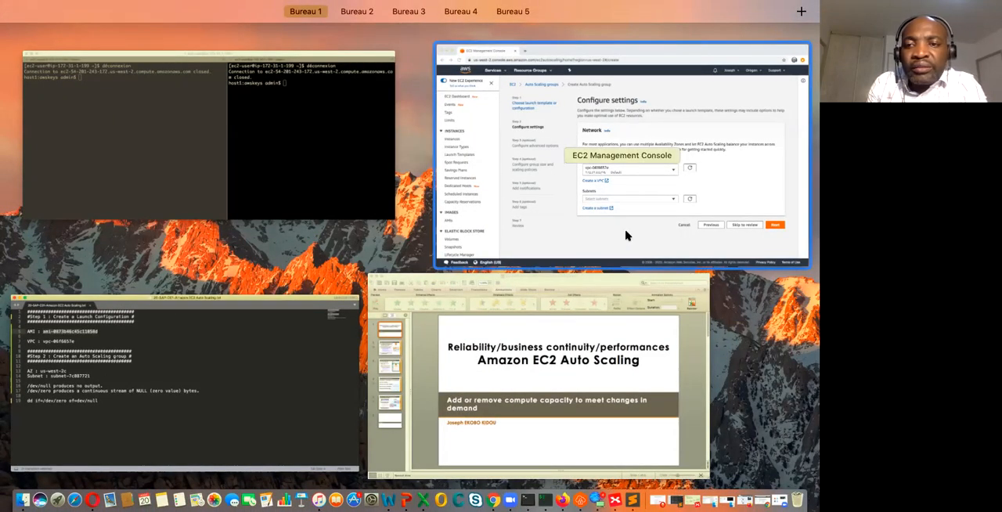
{"action": "left_click", "coordinate": [626, 235]}
- Select the us-west-2c subnet subnet-7c887721 for the group and continue to the advanced options
{"action": "left_click", "coordinate": [521, 354]}
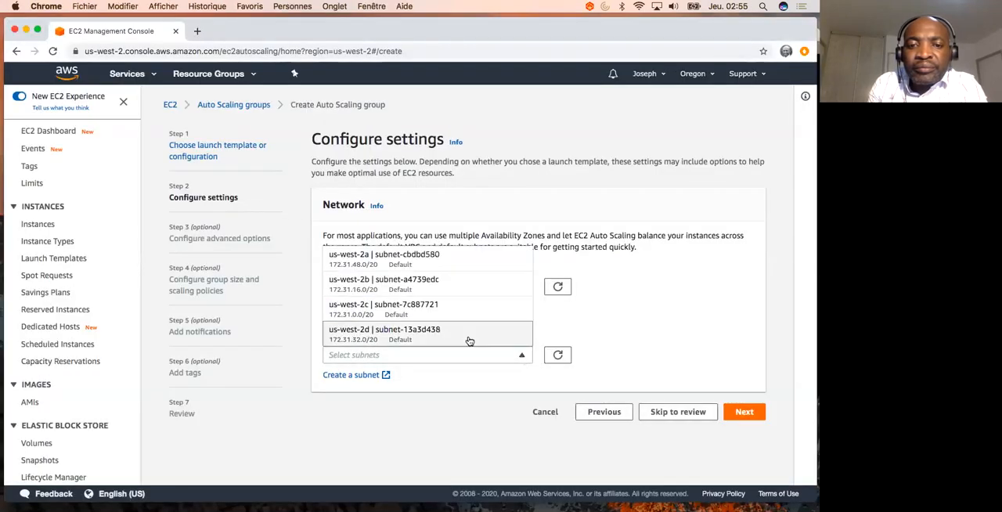
{"action": "left_click", "coordinate": [403, 312]}
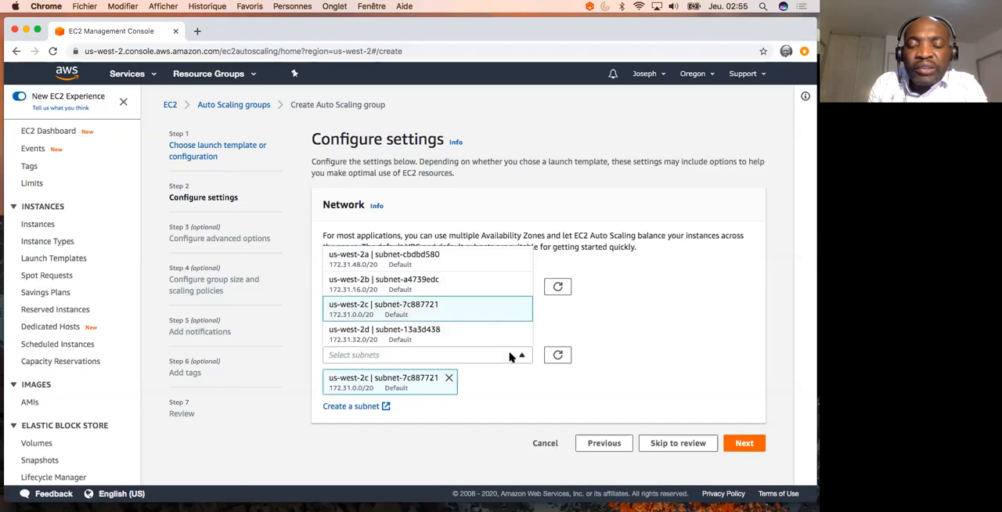
{"action": "left_click", "coordinate": [612, 389]}
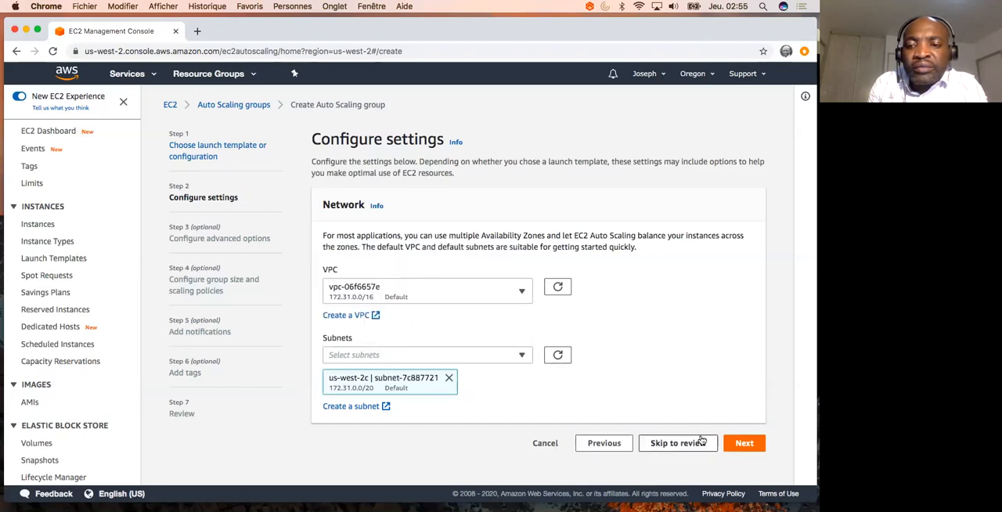
{"action": "left_click", "coordinate": [743, 443]}
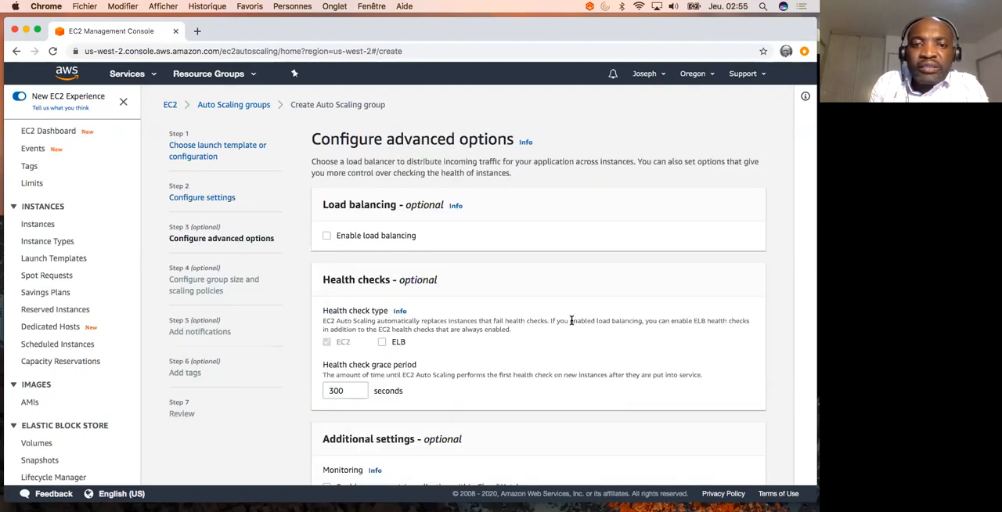
- Set the health check grace period to 60 seconds and continue to the group size settings
{"action": "scroll", "coordinate": [558, 364], "scroll_direction": "down", "scroll_amount": 1}
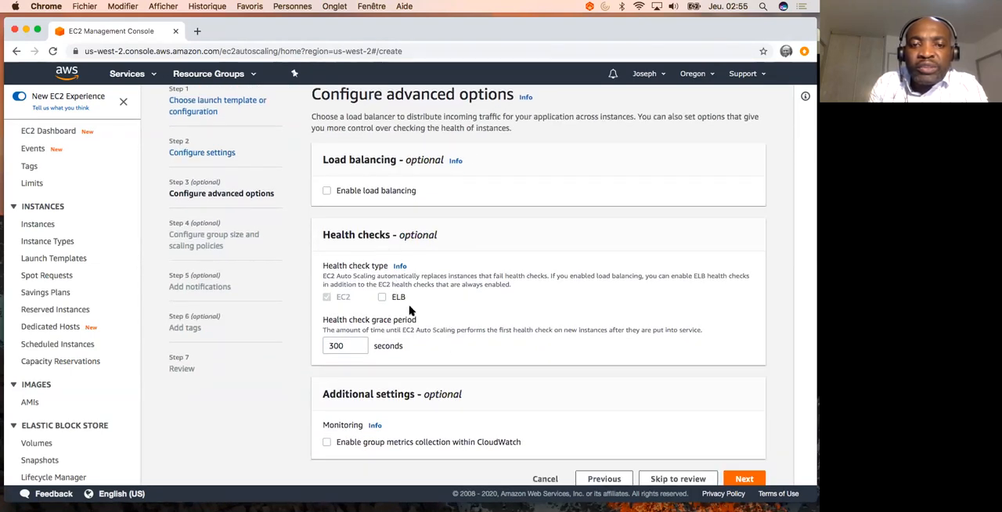
{"action": "left_click", "coordinate": [335, 347]}
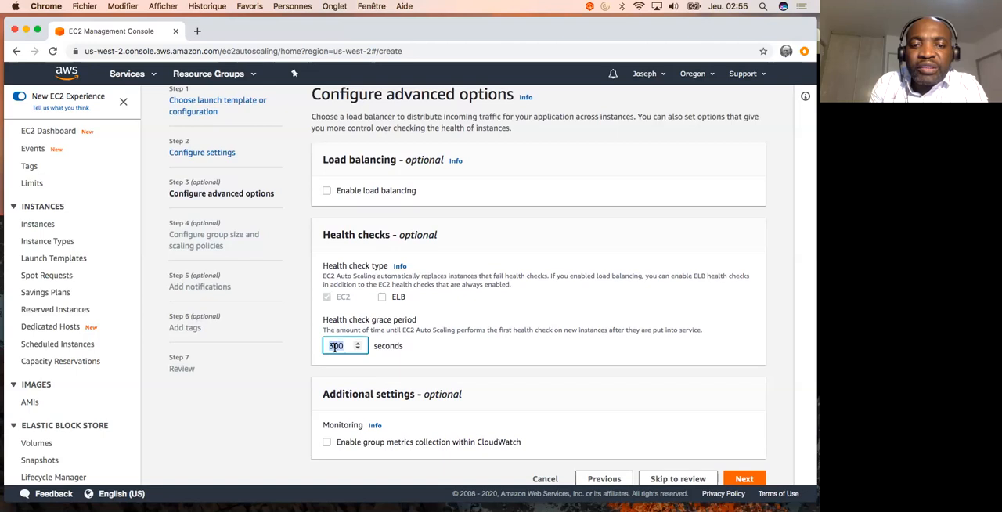
{"action": "key", "text": "super+a"}
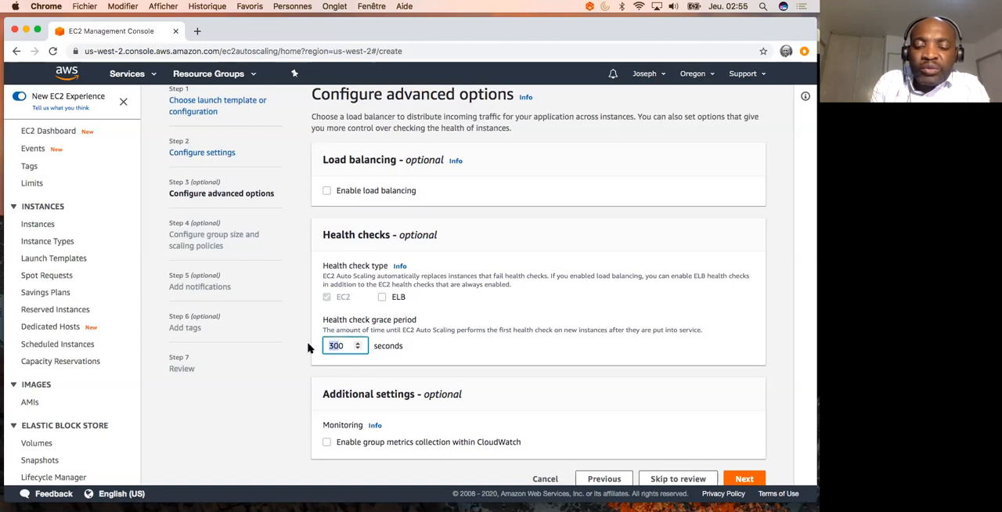
{"action": "type", "text": "60"}
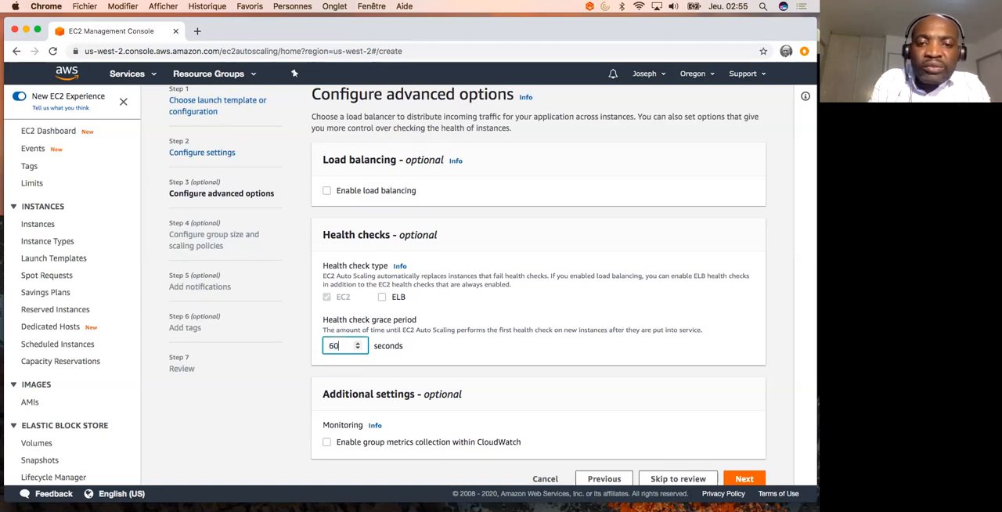
{"action": "left_click", "coordinate": [487, 371]}
{"action": "scroll", "coordinate": [515, 384], "scroll_direction": "down", "scroll_amount": 1}
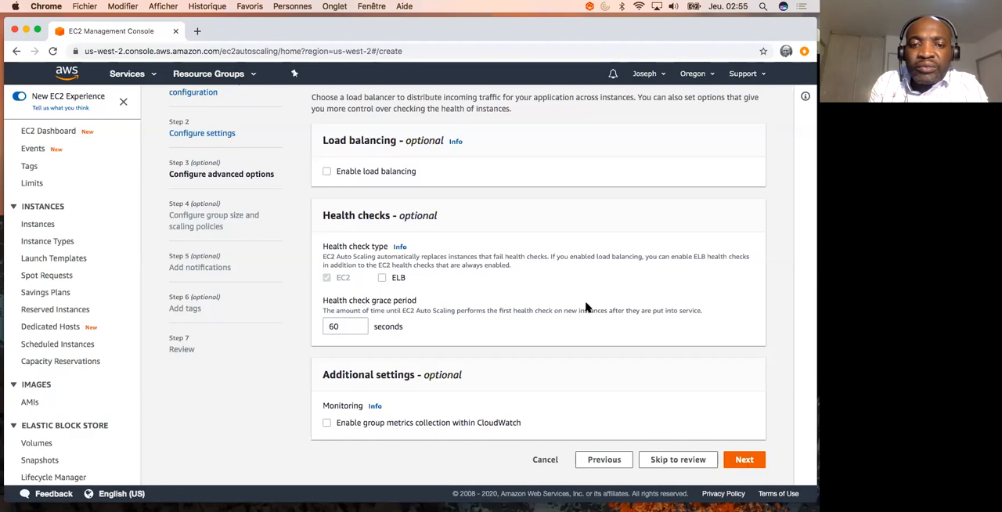
- Set the group's maximum capacity to 3
{"action": "left_click", "coordinate": [348, 374]}
{"action": "left_click_drag", "start_coordinate": [337, 373], "coordinate": [312, 378]}
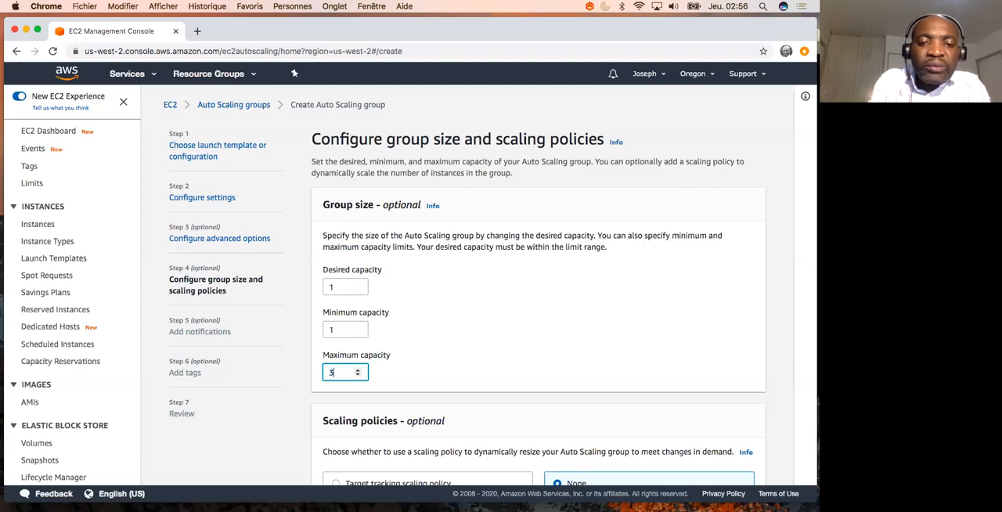
{"action": "left_click", "coordinate": [454, 391]}
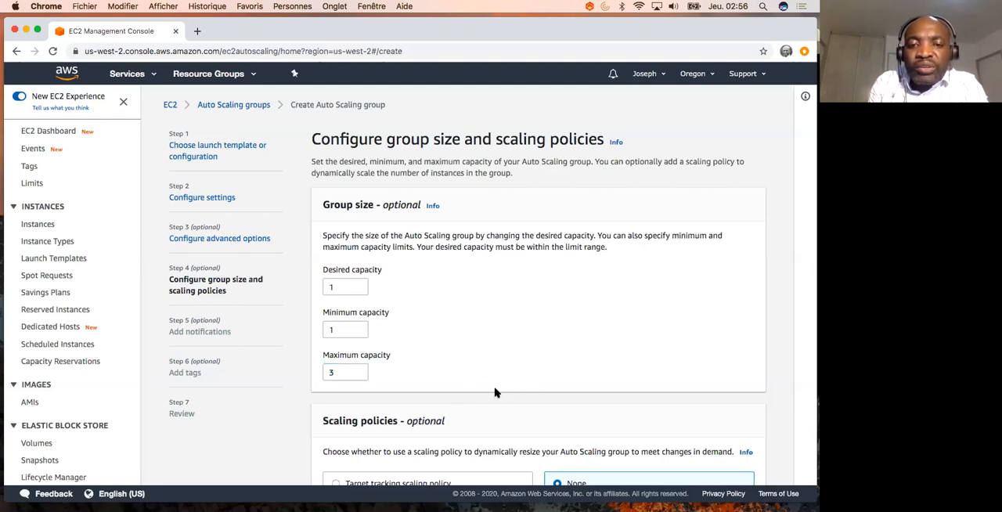
- Add a target tracking scaling policy on average CPU utilization with target value 40, and continue to the notifications
{"action": "scroll", "coordinate": [496, 391], "scroll_direction": "down", "scroll_amount": 2}
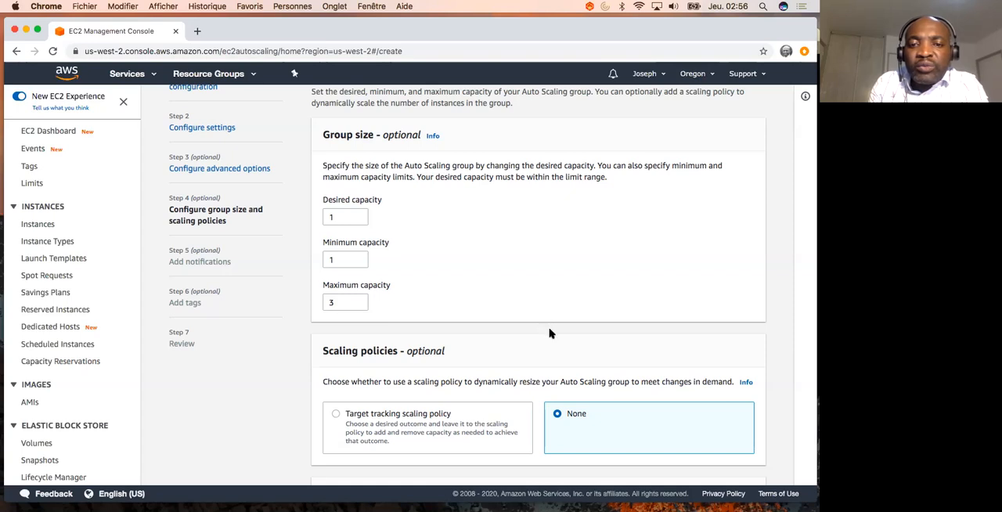
{"action": "scroll", "coordinate": [549, 334], "scroll_direction": "down", "scroll_amount": 5}
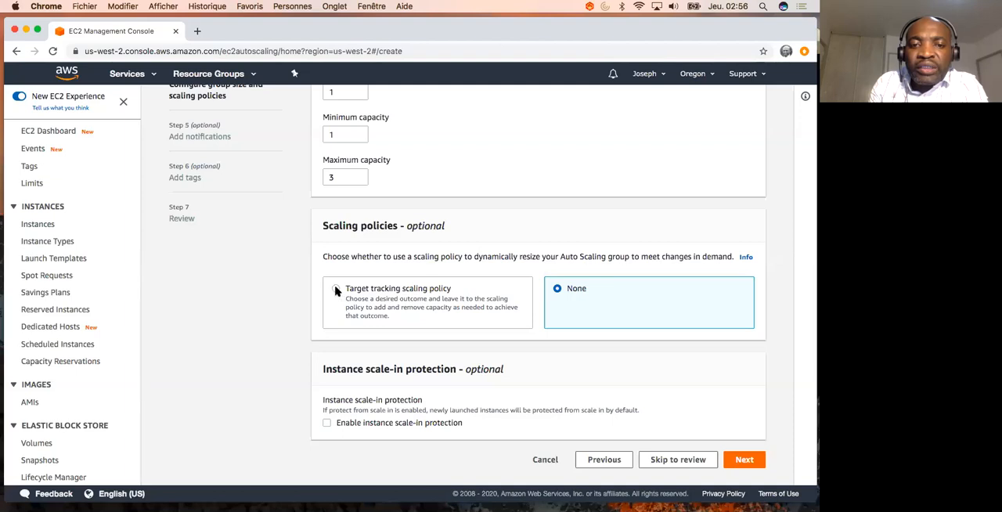
{"action": "left_click", "coordinate": [336, 289]}
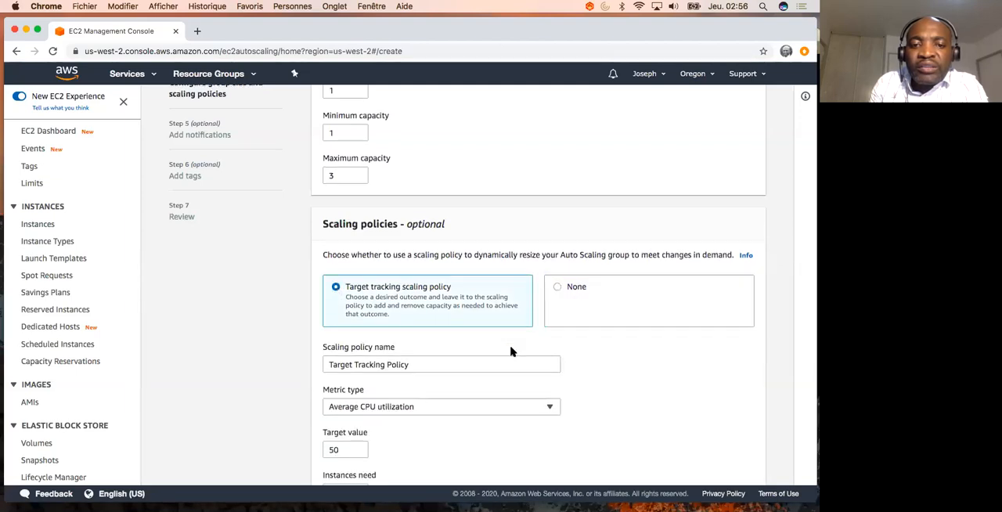
{"action": "scroll", "coordinate": [510, 351], "scroll_direction": "down", "scroll_amount": 5}
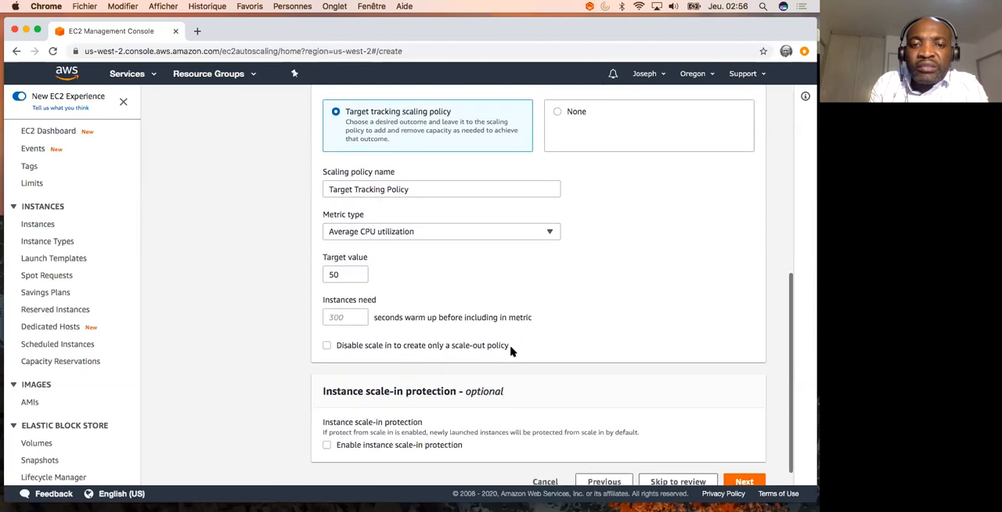
{"action": "double_click", "coordinate": [334, 274]}
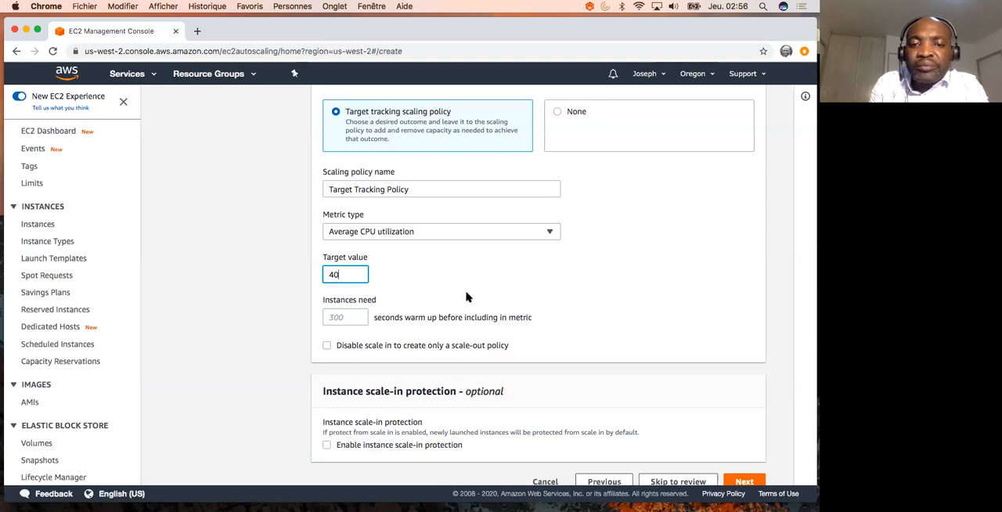
{"action": "scroll", "coordinate": [465, 293], "scroll_direction": "down", "scroll_amount": 1}
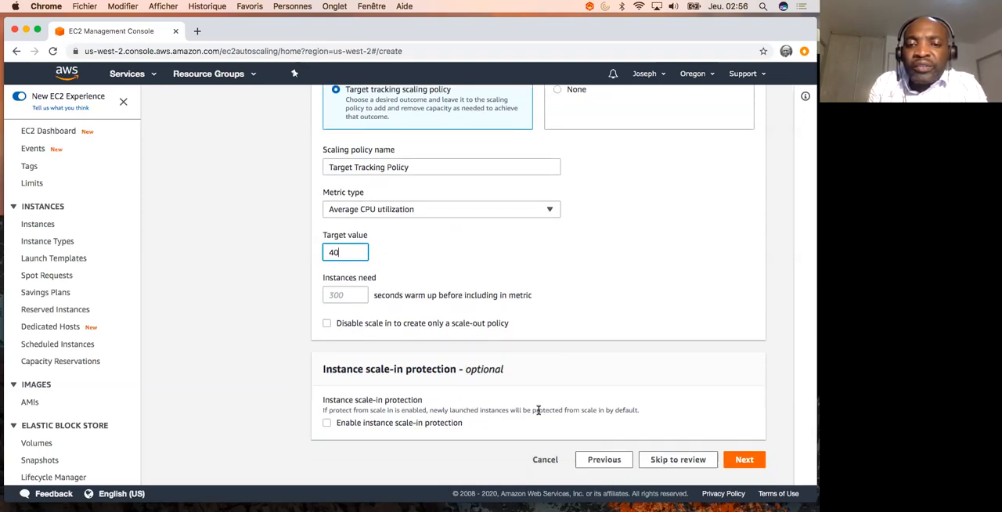
{"action": "left_click", "coordinate": [742, 461]}
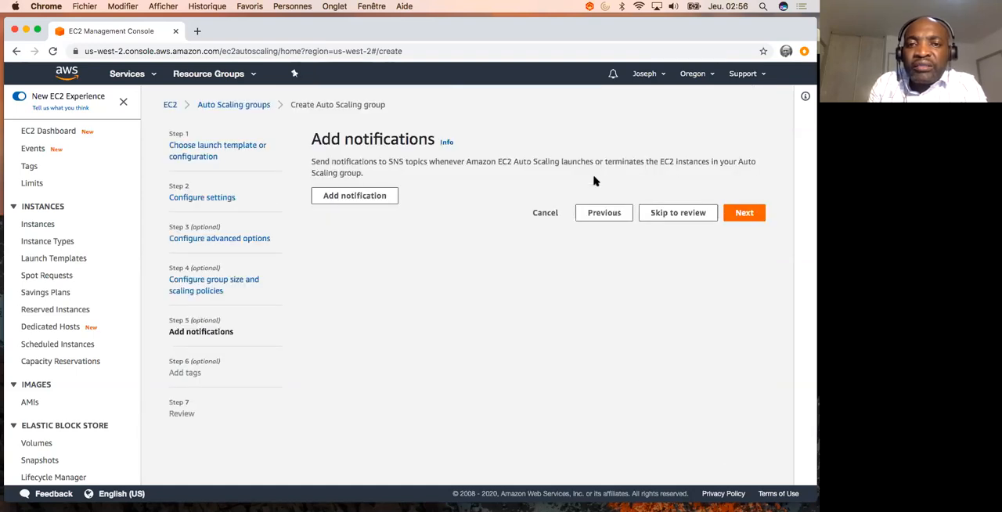
- Continue without notifications or tags, review the configuration, and create the Auto Scaling group
{"action": "left_click", "coordinate": [739, 221]}
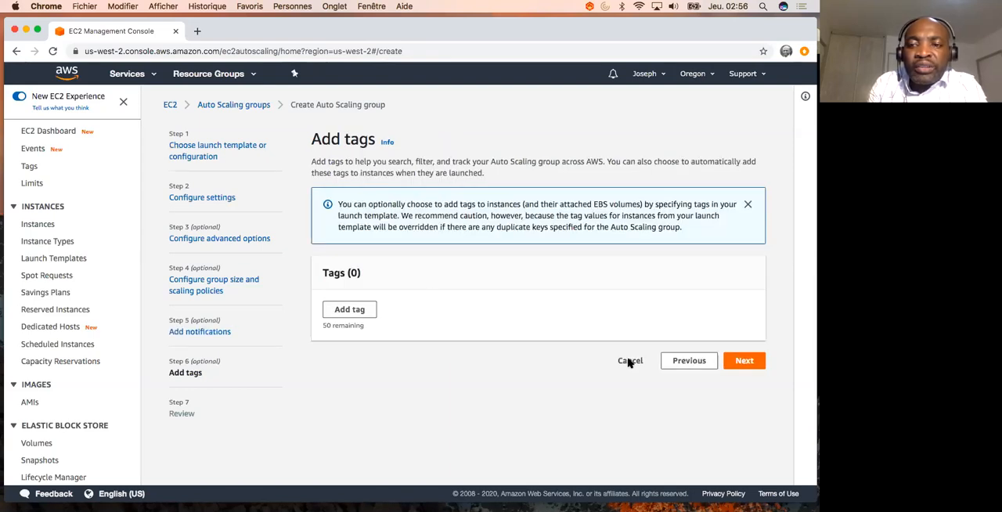
{"action": "left_click", "coordinate": [744, 361]}
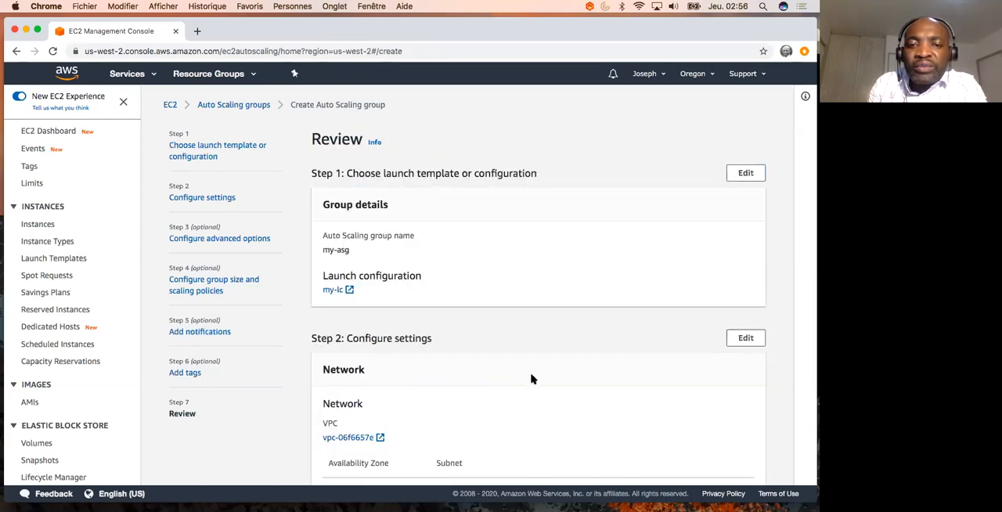
{"action": "scroll", "coordinate": [531, 378], "scroll_direction": "down", "scroll_amount": 2}
{"action": "scroll", "coordinate": [531, 379], "scroll_direction": "down", "scroll_amount": 1}
{"action": "scroll", "coordinate": [531, 379], "scroll_direction": "up", "scroll_amount": 3}
{"action": "scroll", "coordinate": [530, 378], "scroll_direction": "down", "scroll_amount": 8}
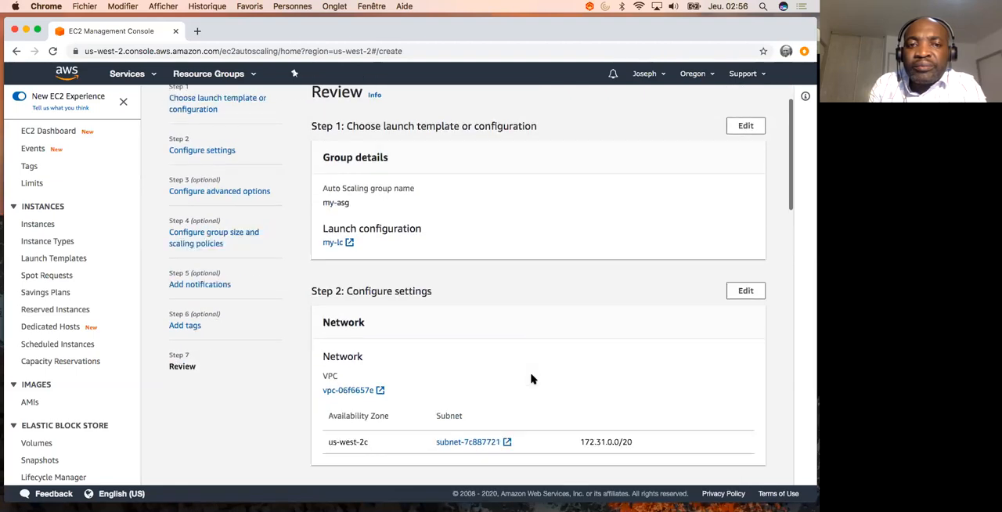
{"action": "scroll", "coordinate": [531, 379], "scroll_direction": "down", "scroll_amount": 10}
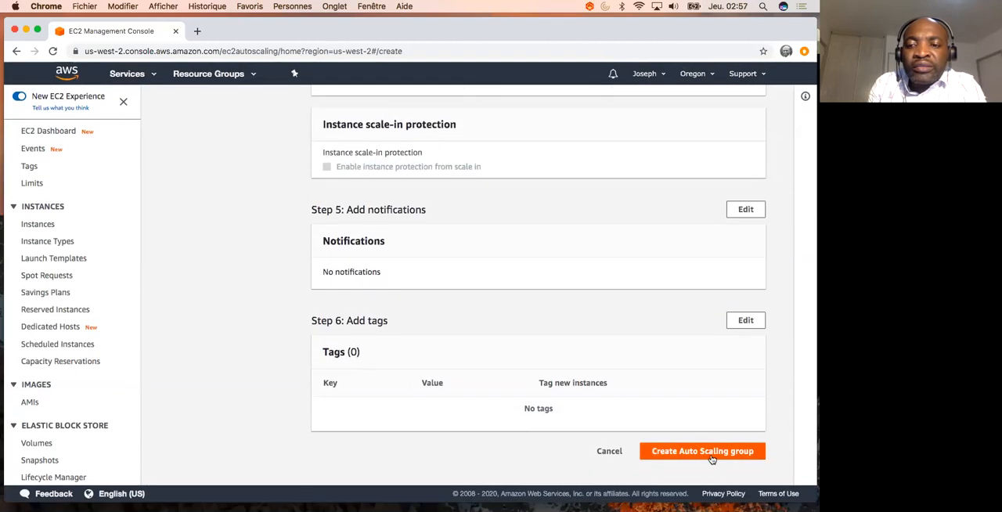
{"action": "left_click", "coordinate": [713, 456]}
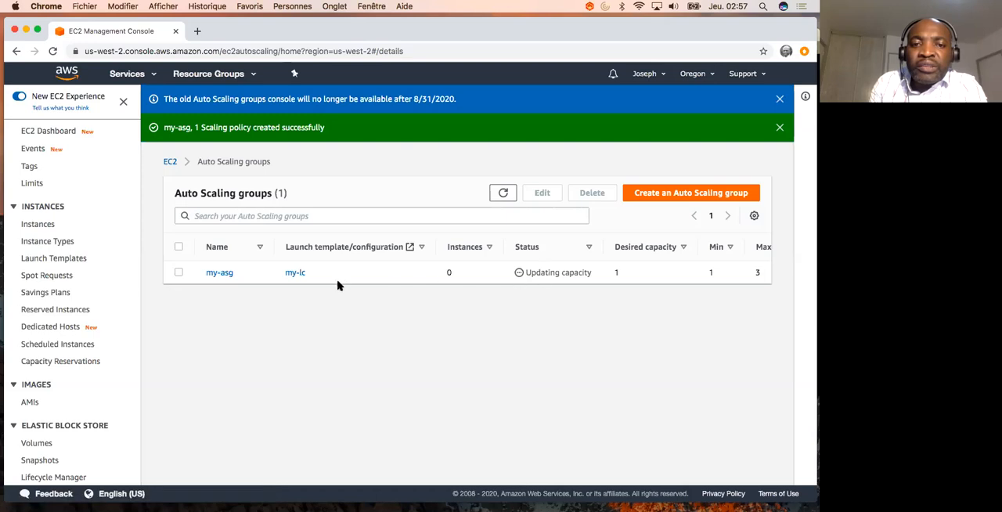
- Open the my-asg Auto Scaling group and view its instance management details
{"action": "left_click", "coordinate": [220, 274]}
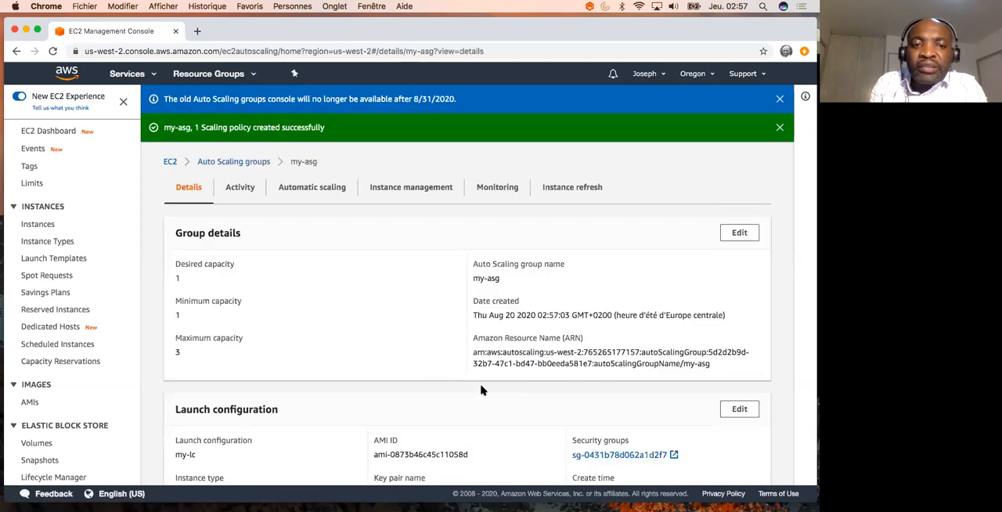
{"action": "scroll", "coordinate": [439, 328], "scroll_direction": "down", "scroll_amount": 2}
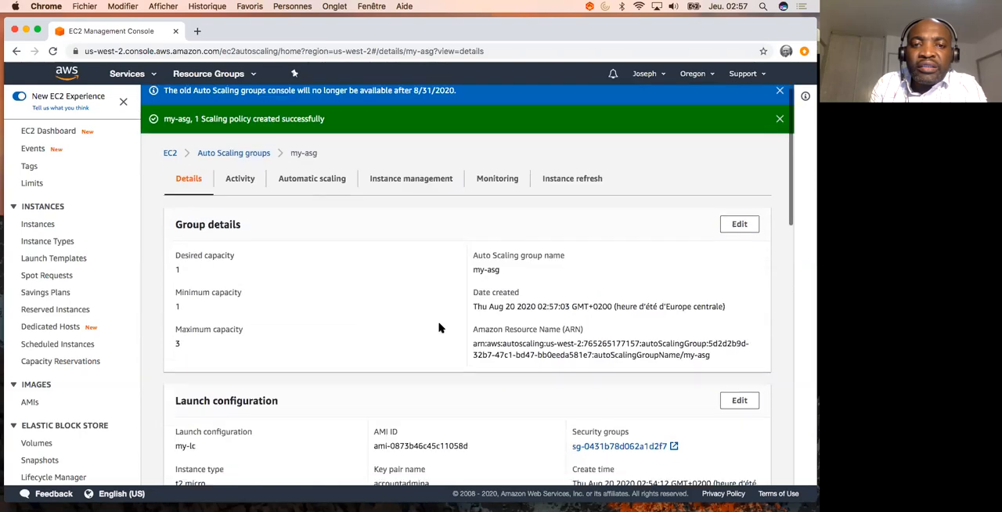
{"action": "left_click", "coordinate": [418, 210]}
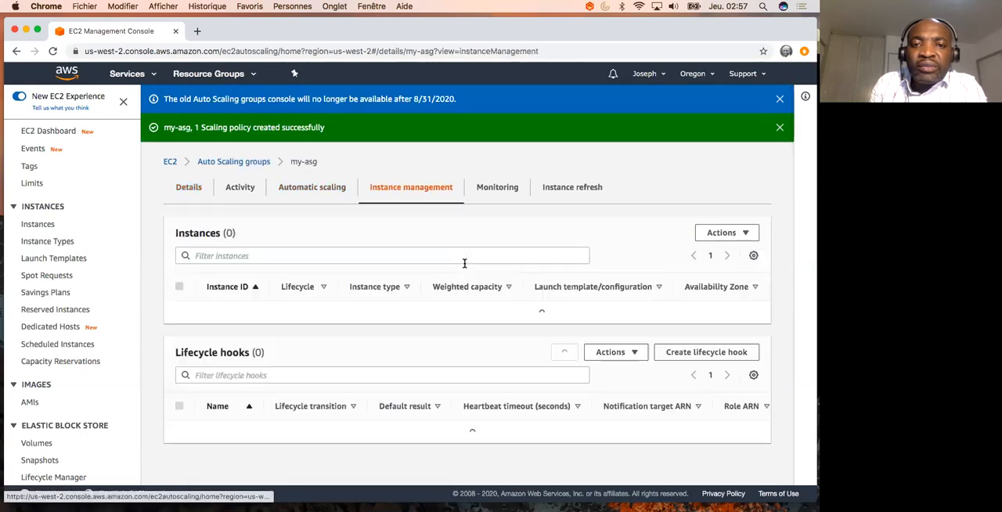
{"action": "scroll", "coordinate": [460, 312], "scroll_direction": "down", "scroll_amount": 1}
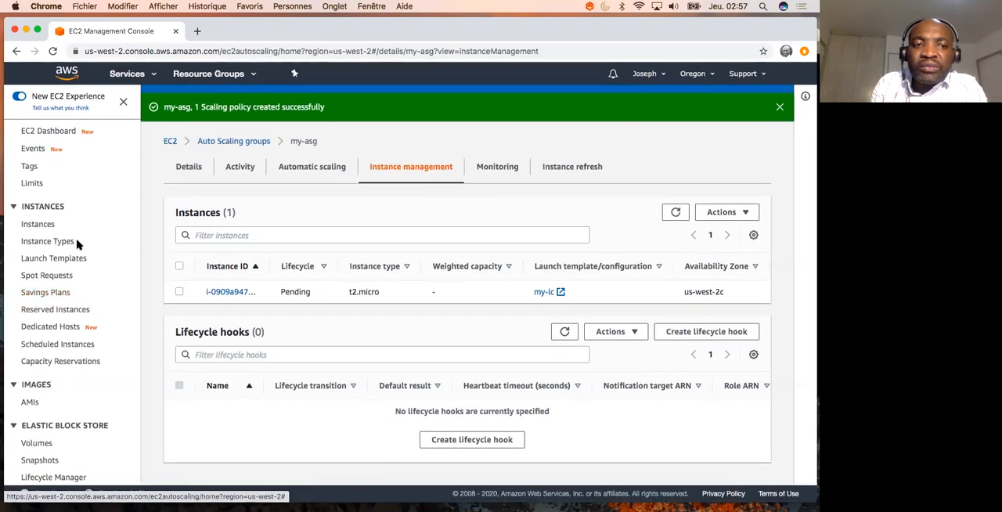
- Open the EC2 Instances list in a separate browser tab alongside the my-asg page
{"action": "right_click", "coordinate": [41, 222]}
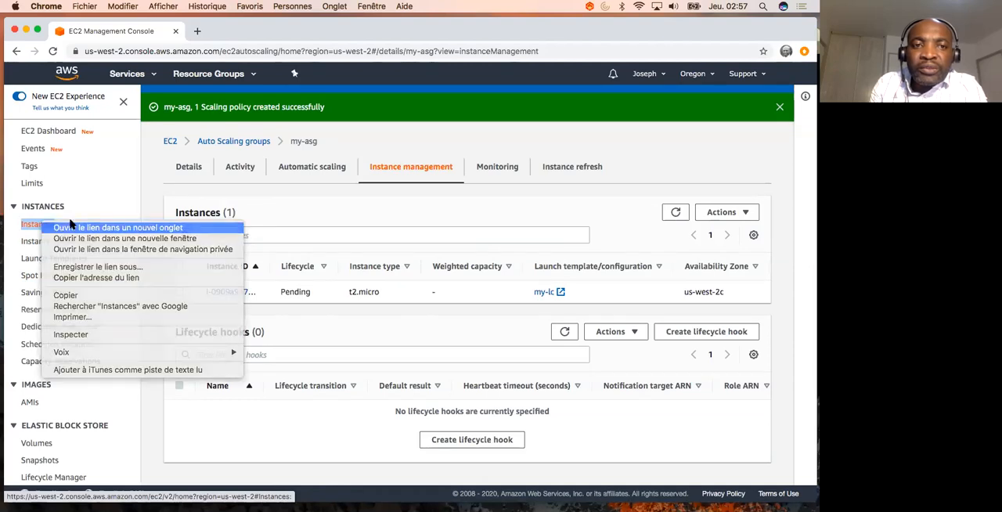
{"action": "left_click", "coordinate": [94, 227]}
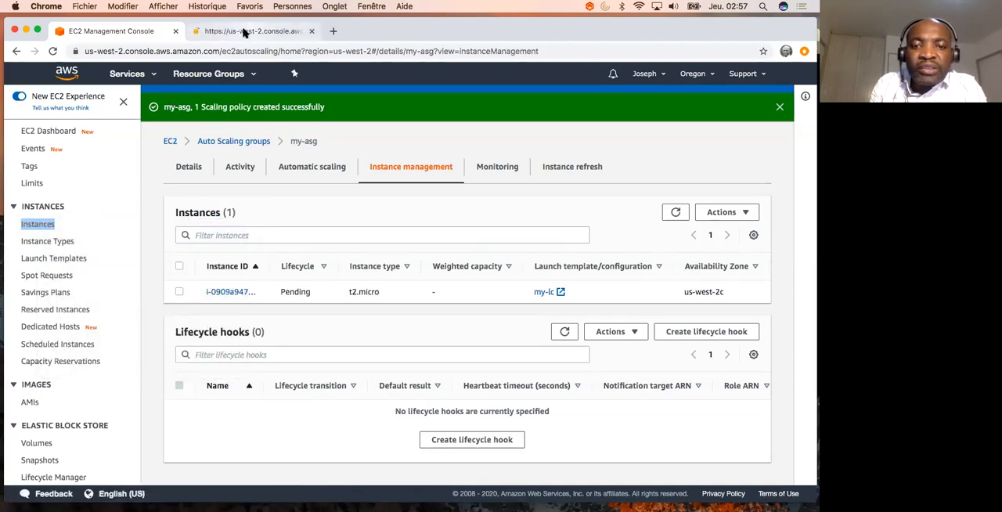
{"action": "left_click", "coordinate": [245, 31]}
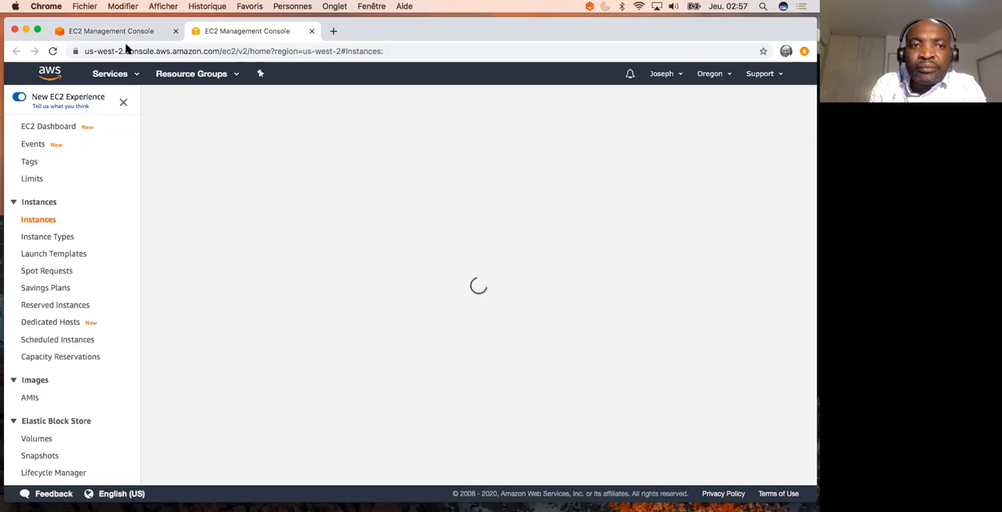
{"action": "left_click", "coordinate": [162, 32]}
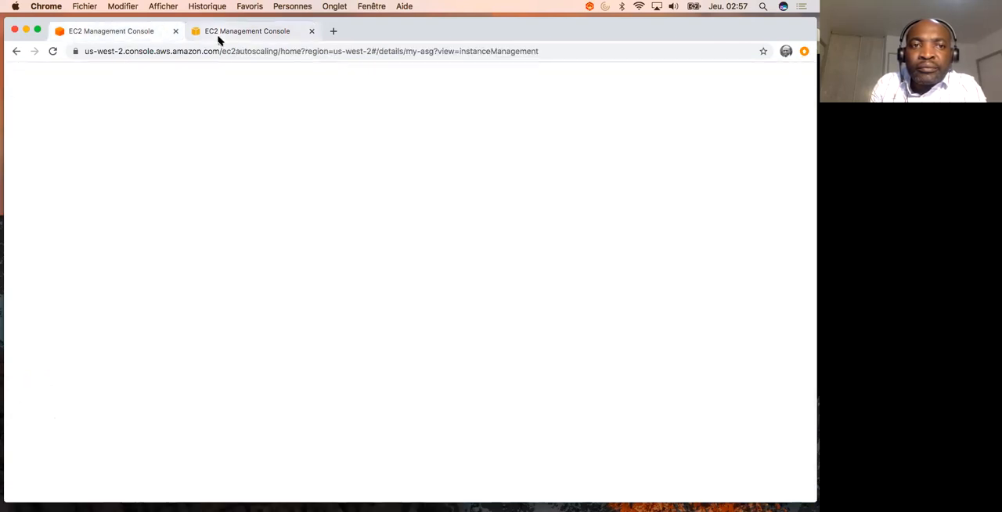
{"action": "left_click", "coordinate": [223, 33]}
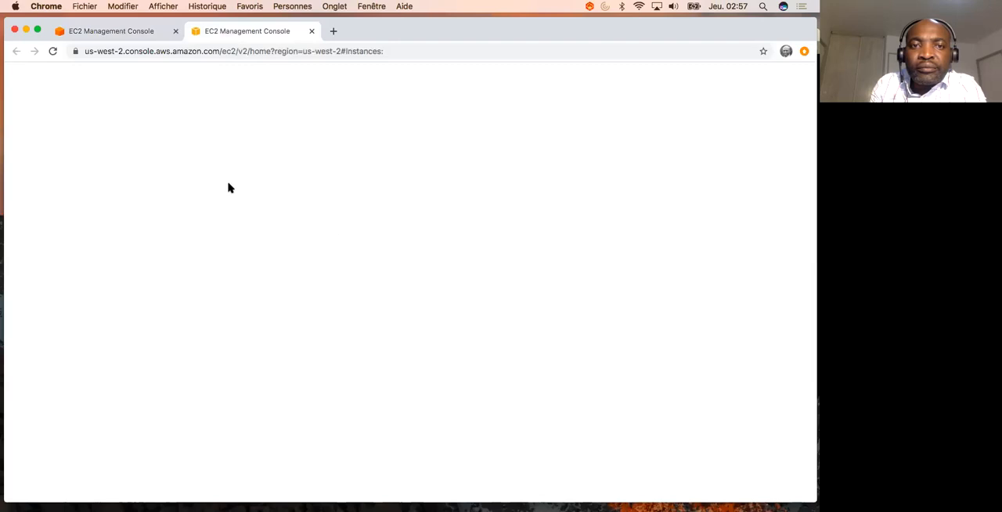
{"action": "left_click", "coordinate": [118, 31]}
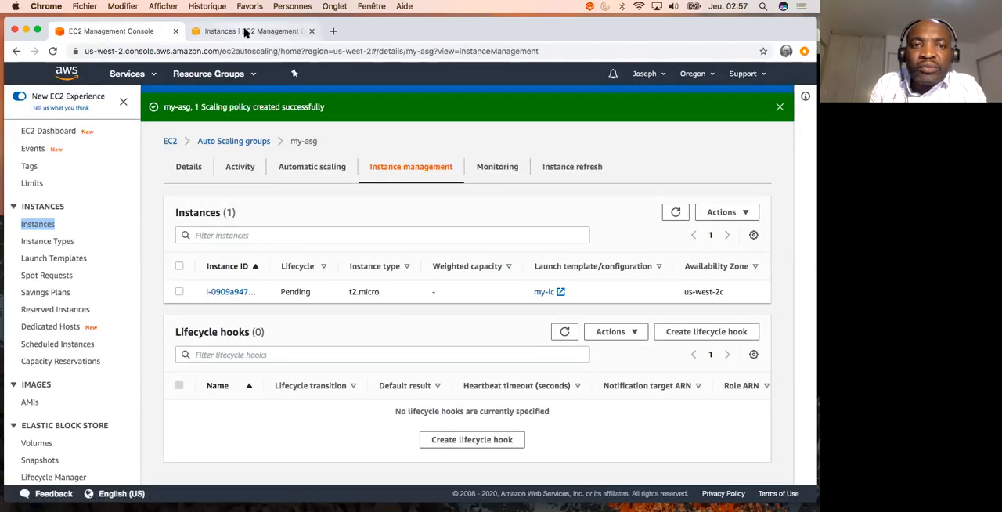
{"action": "left_click", "coordinate": [245, 32]}
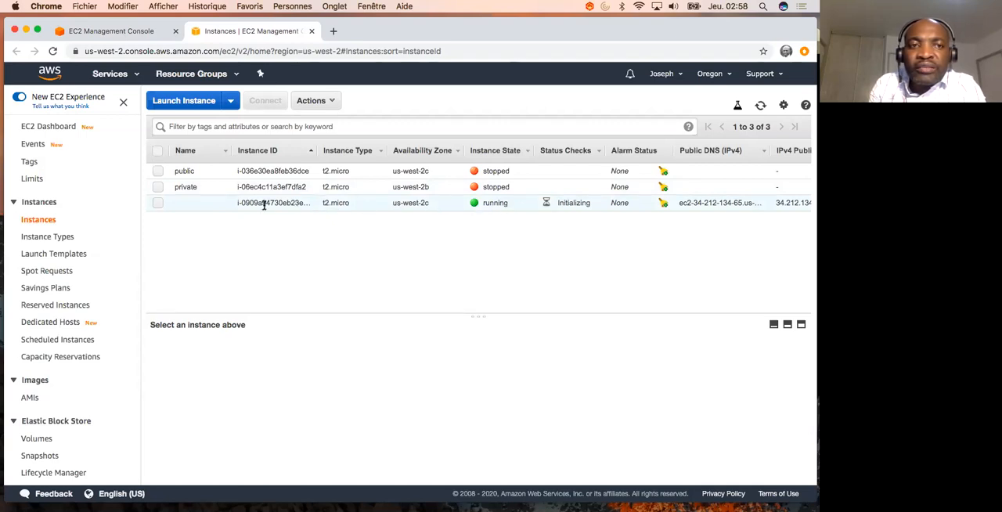
- Refresh the my-asg instance list to check the lifecycle state, and return to the EC2 Instances list
{"action": "left_click", "coordinate": [119, 33]}
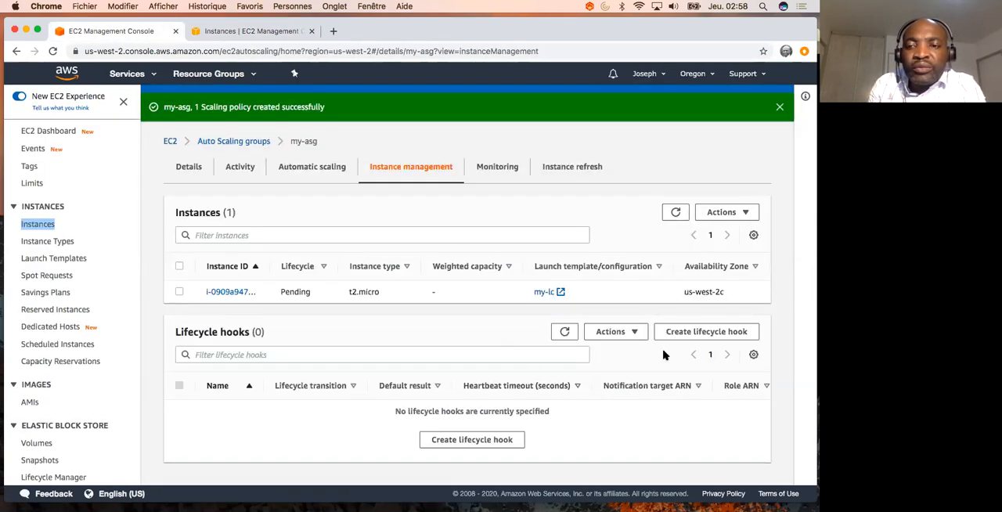
{"action": "left_click", "coordinate": [674, 215]}
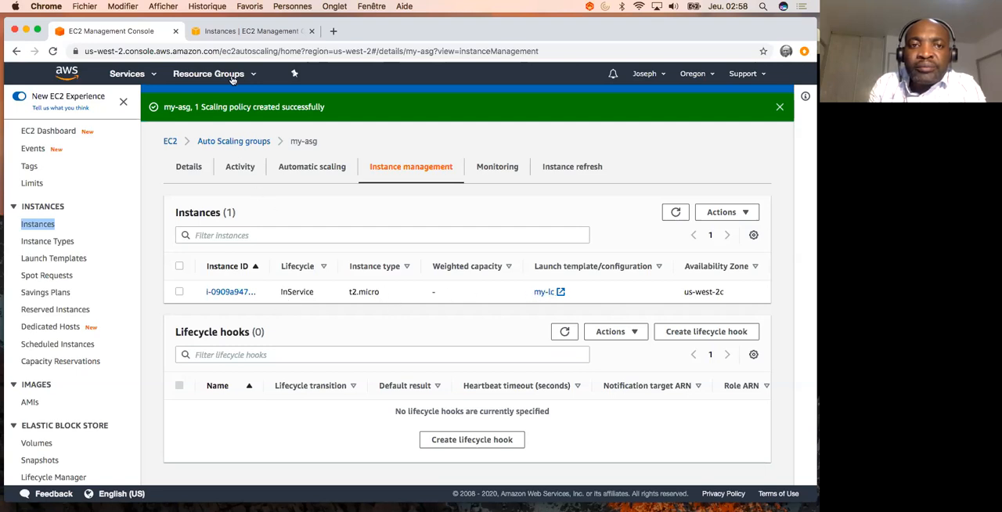
{"action": "left_click", "coordinate": [236, 30]}
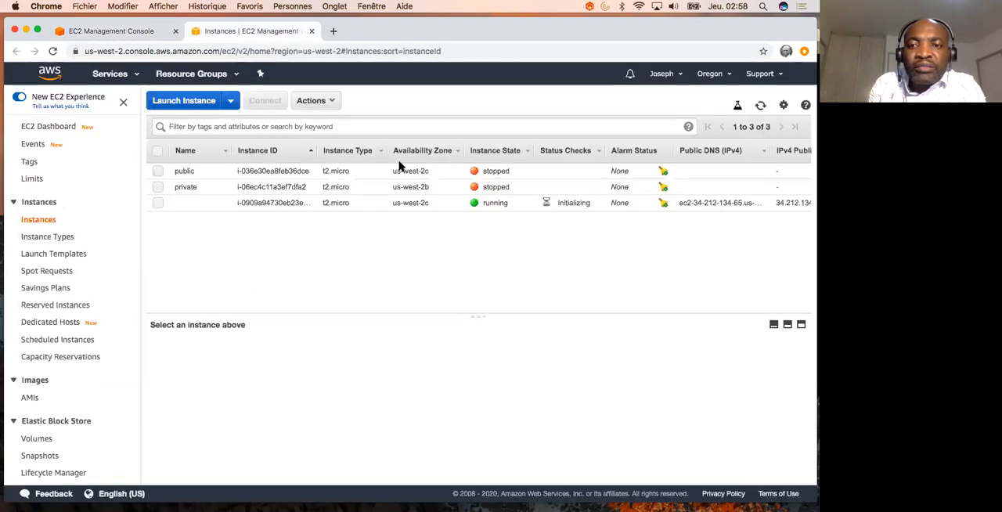
- Show the connection instructions for the running unnamed instance and copy the example ssh command
{"action": "left_click", "coordinate": [288, 202]}
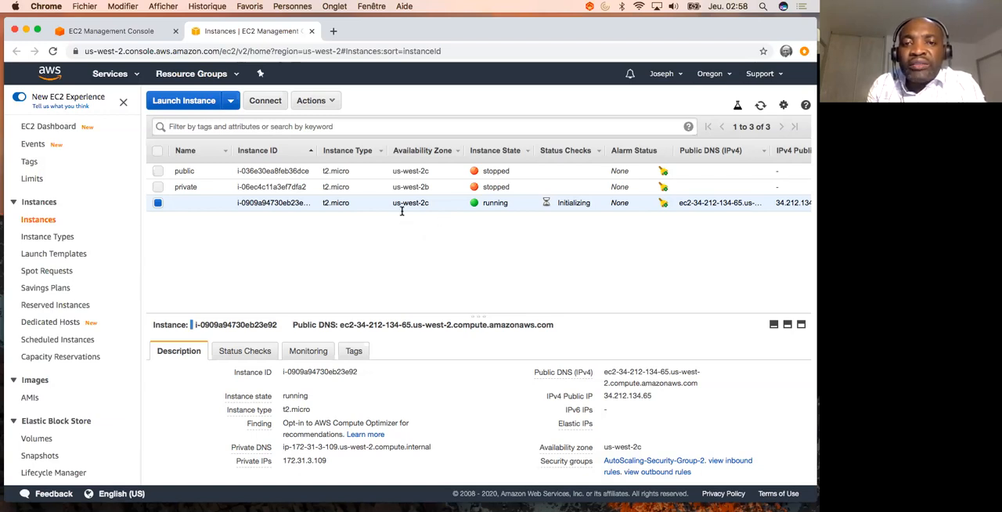
{"action": "left_click", "coordinate": [264, 101]}
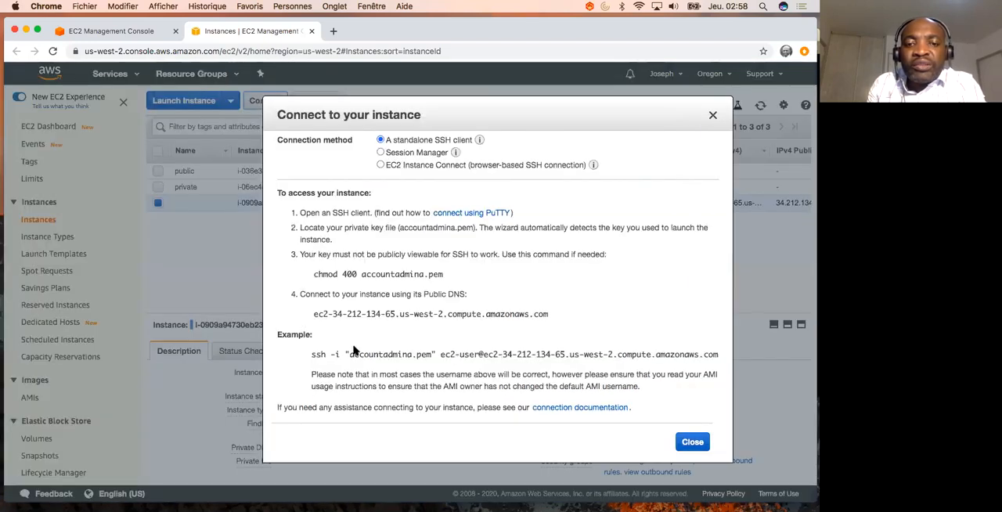
{"action": "left_click_drag", "start_coordinate": [310, 354], "coordinate": [717, 350]}
{"action": "key", "text": "super+c"}
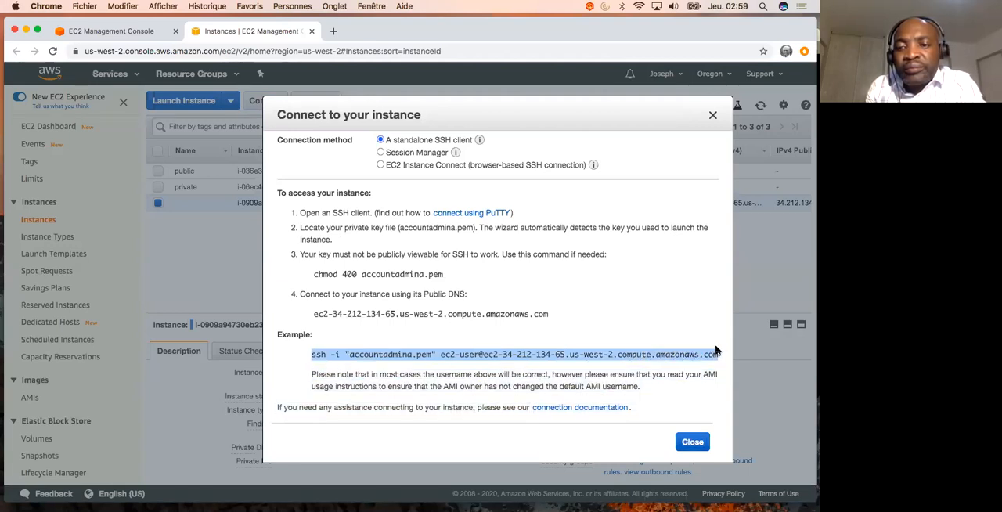
{"action": "right_click", "coordinate": [520, 354]}
{"action": "left_click", "coordinate": [228, 378]}
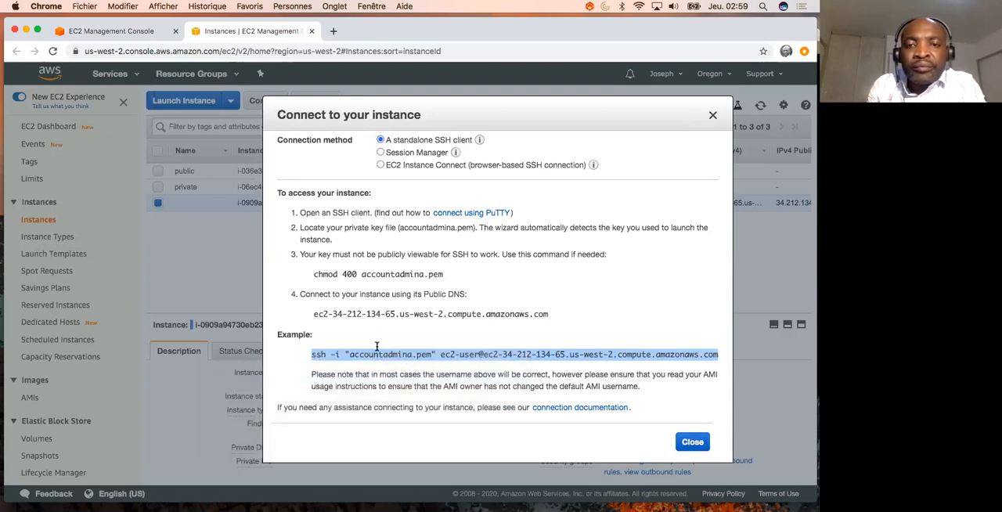
- Switch to the iTerm2 window and clear both terminal panes
{"action": "key", "text": "ctrl+Up"}
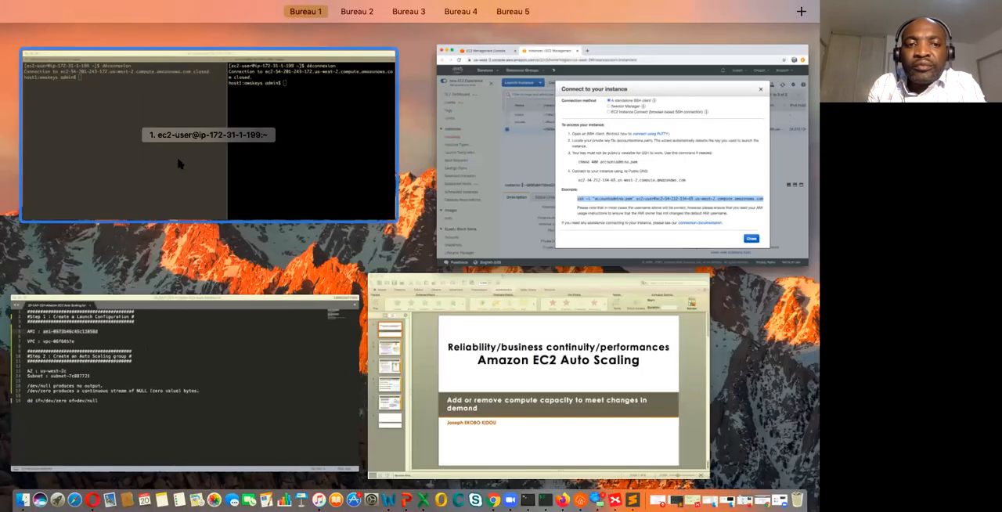
{"action": "left_click", "coordinate": [168, 168]}
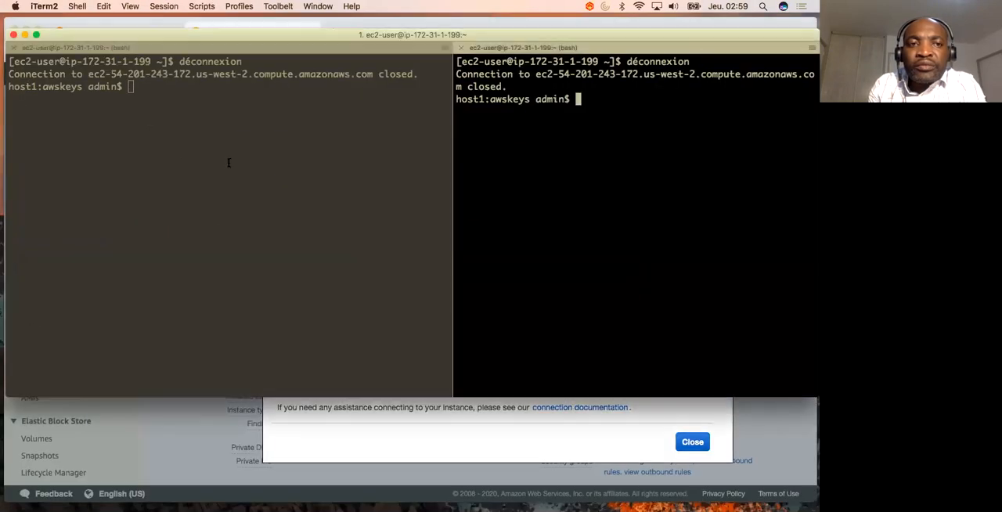
{"action": "left_click", "coordinate": [230, 161]}
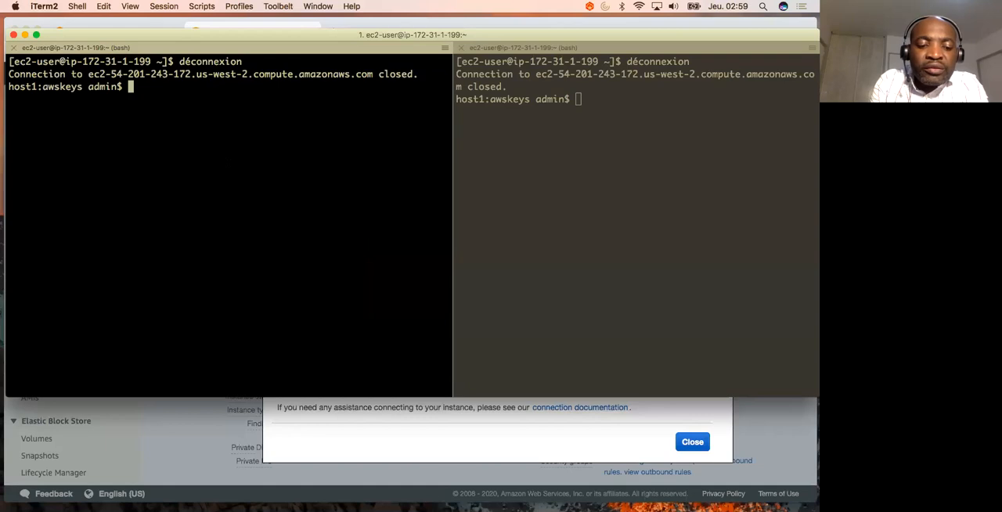
{"action": "key", "text": "ctrl+l"}
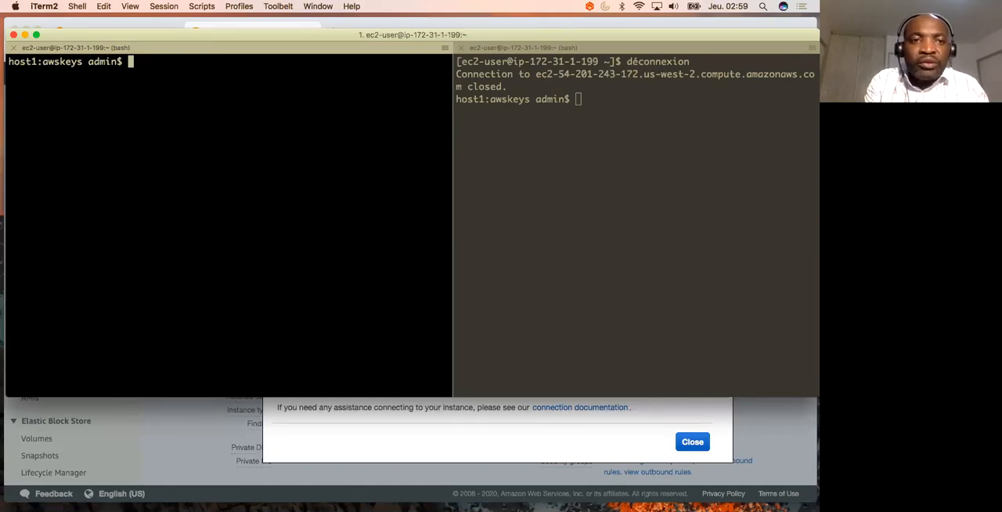
{"action": "left_click", "coordinate": [490, 213]}
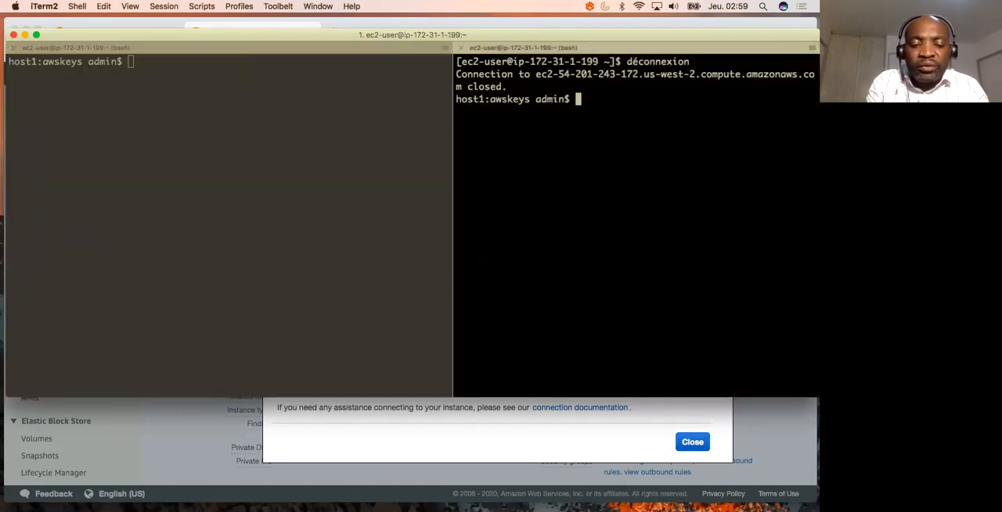
{"action": "type", "text": "l"}
{"action": "key", "text": "BackSpace"}
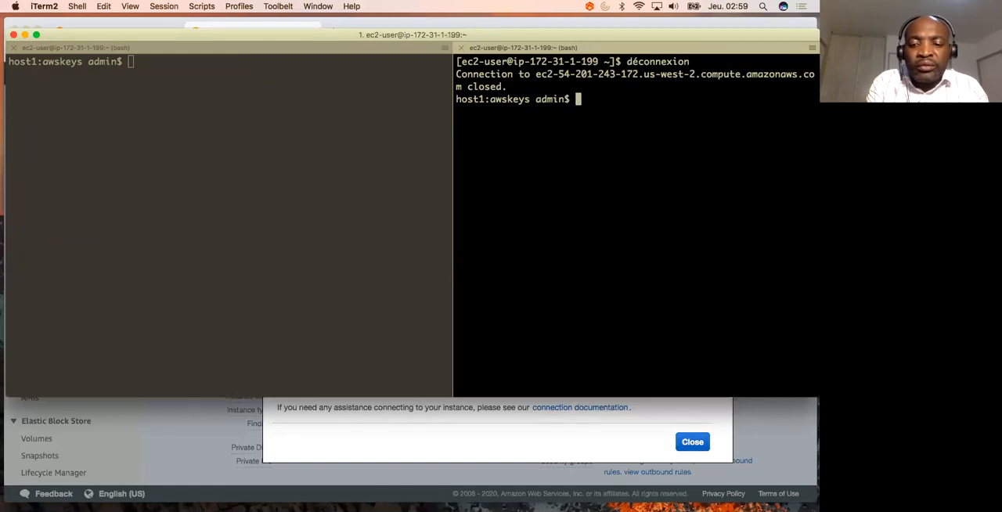
{"action": "key", "text": "ctrl+l"}
- Connect to the instance with the copied ssh command in the first terminal pane, accepting the host key with yes
{"action": "left_click", "coordinate": [243, 199]}
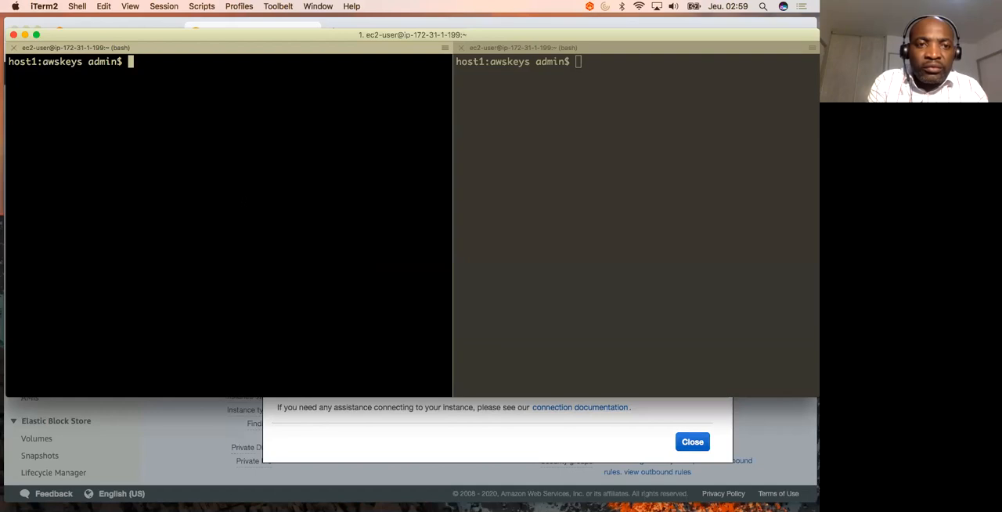
{"action": "key", "text": "super+v"}
{"action": "key", "text": "Return"}
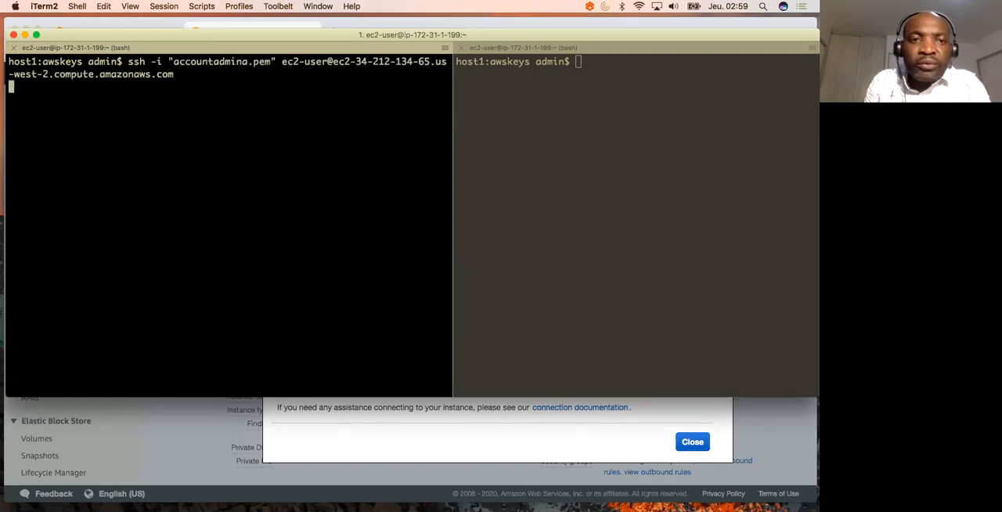
{"action": "type", "text": "yes"}
{"action": "key", "text": "Return"}
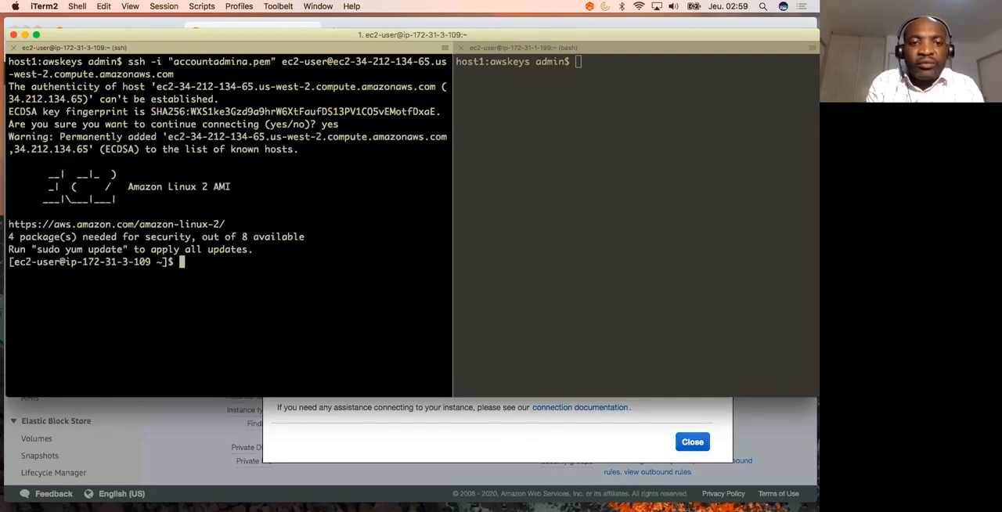
- Open a second SSH session to the same instance in the other terminal pane using the copied command
{"action": "left_click", "coordinate": [591, 157]}
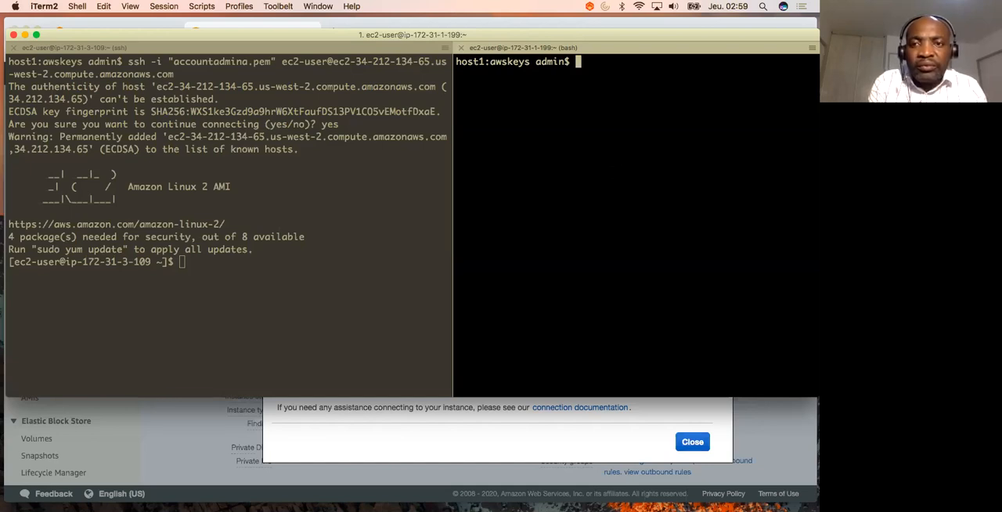
{"action": "key", "text": "super+v"}
{"action": "key", "text": "Return"}
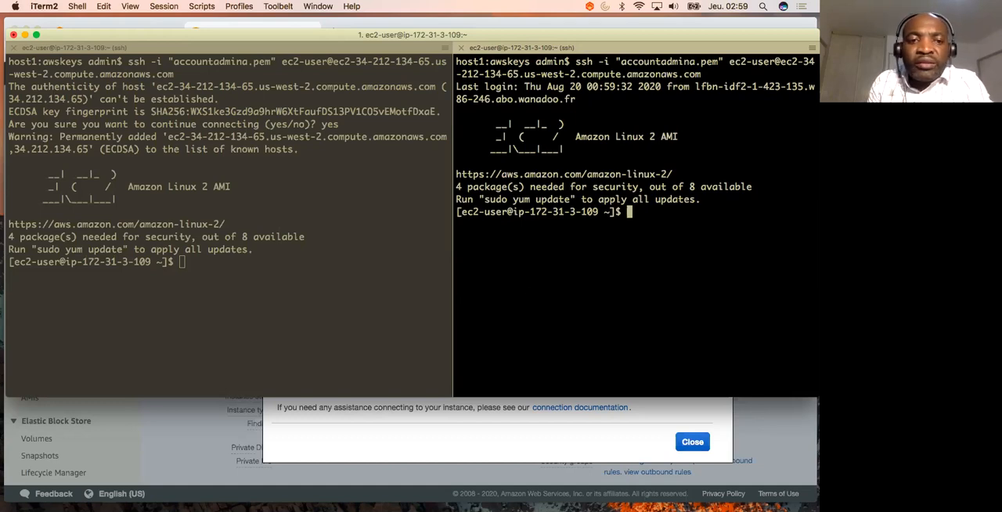
- Run top in the first SSH session to monitor the instance's CPU usage
{"action": "left_click", "coordinate": [317, 301]}
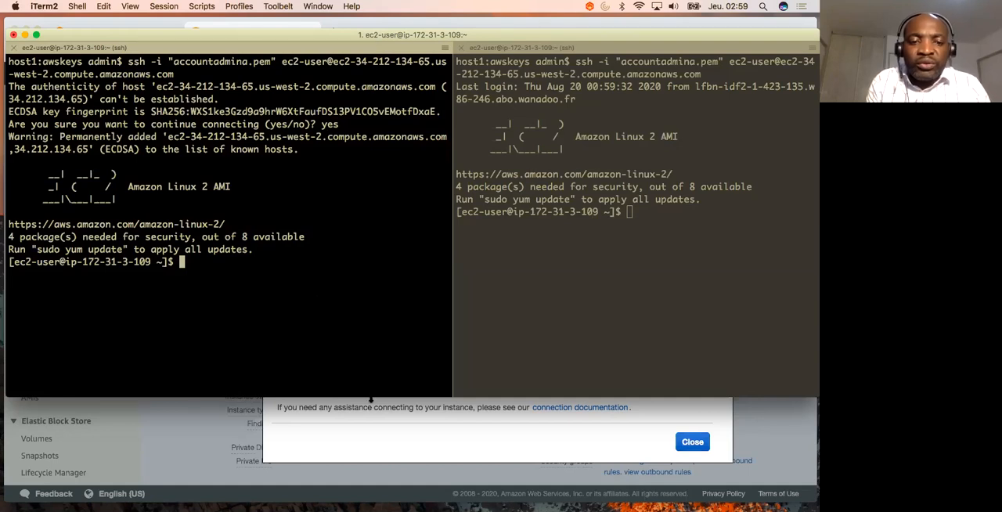
{"action": "type", "text": "top"}
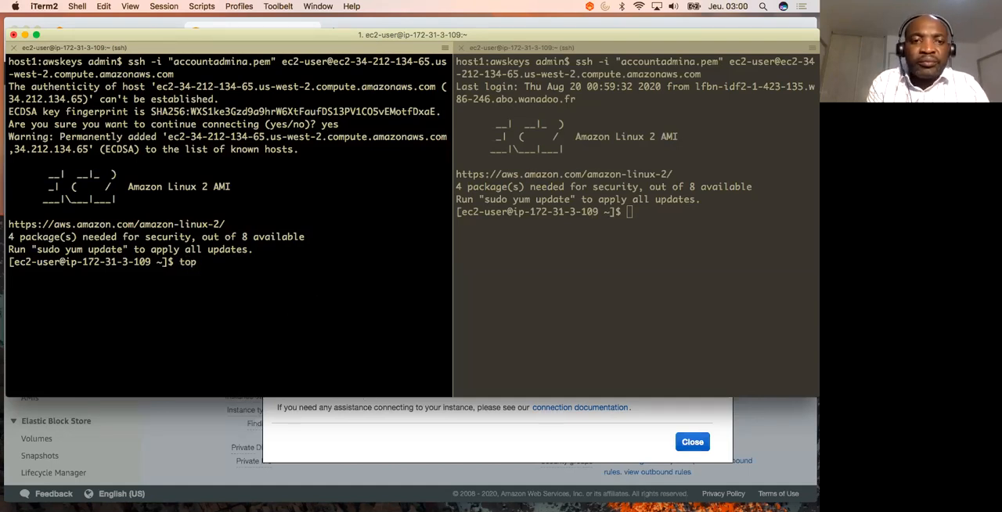
{"action": "key", "text": "Return"}
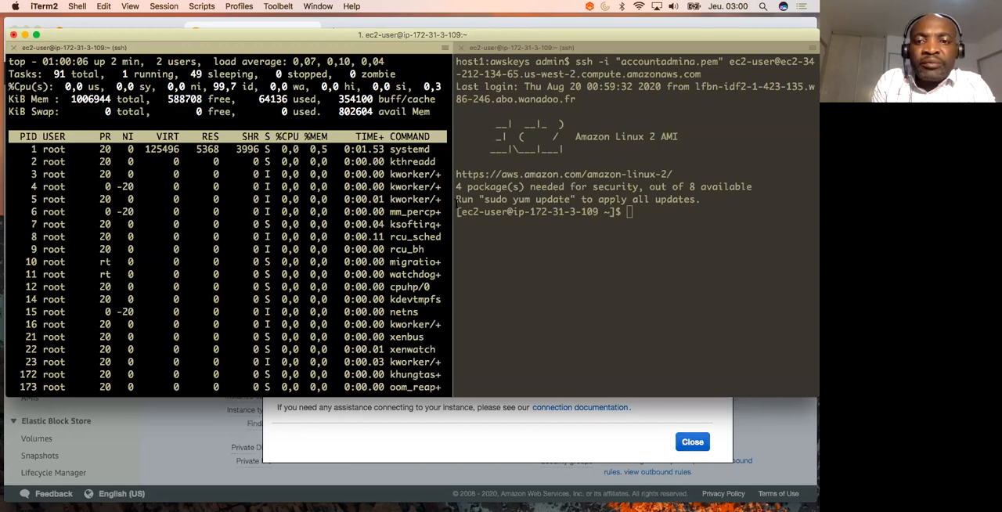
- Switch to the Sublime Text notes and copy the command "dd if=/dev/zero of=dev/null" from line 19
{"action": "key", "text": "ctrl+Up"}
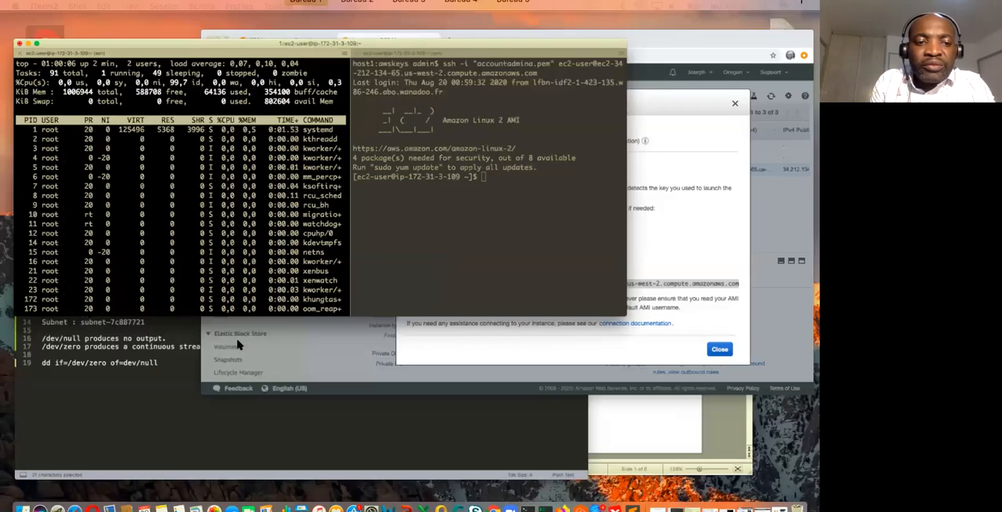
{"action": "left_click", "coordinate": [117, 377]}
{"action": "left_click_drag", "start_coordinate": [209, 332], "coordinate": [27, 332]}
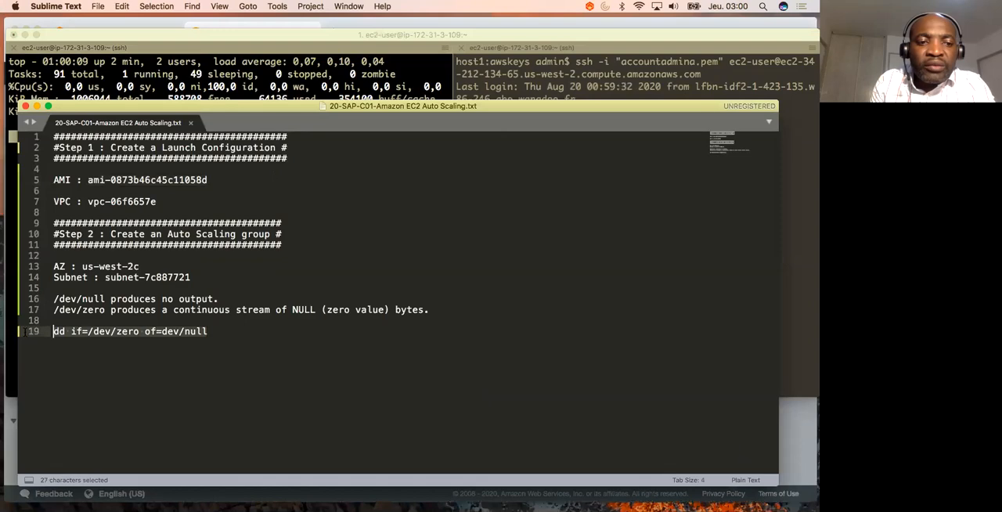
{"action": "key", "text": "super+c"}
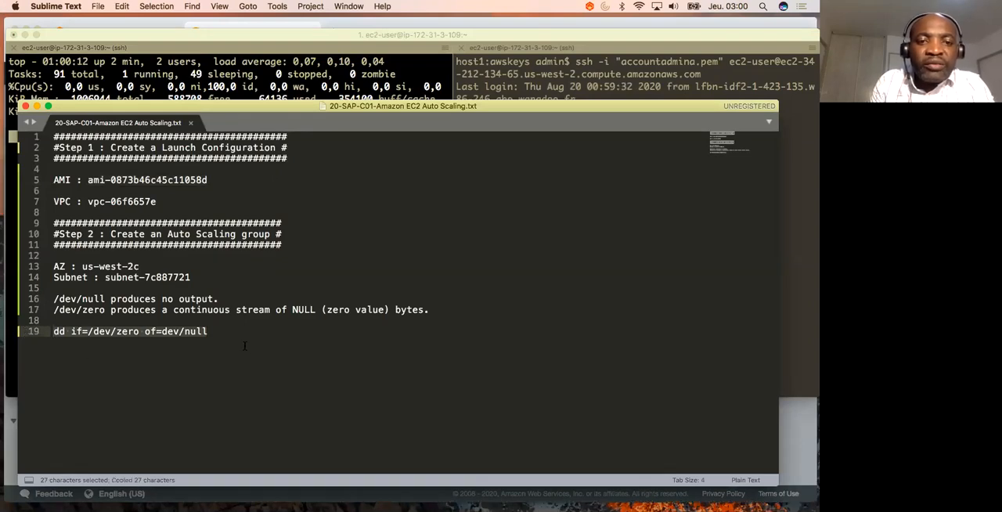
- Switch to the terminal and try running the copied command dd if=/dev/zero of=dev/null in the second SSH session
{"action": "key", "text": "ctrl+Up"}
{"action": "left_click", "coordinate": [336, 190]}
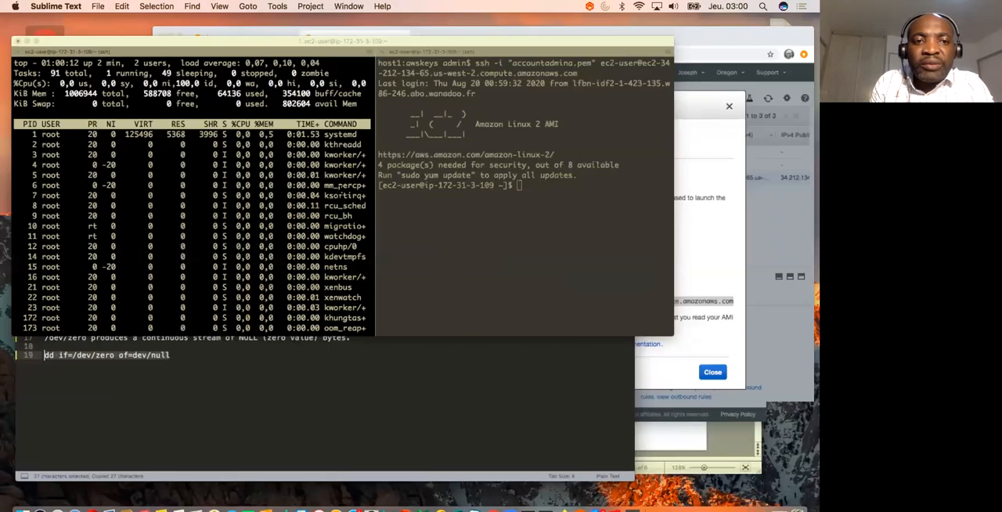
{"action": "left_click", "coordinate": [569, 269]}
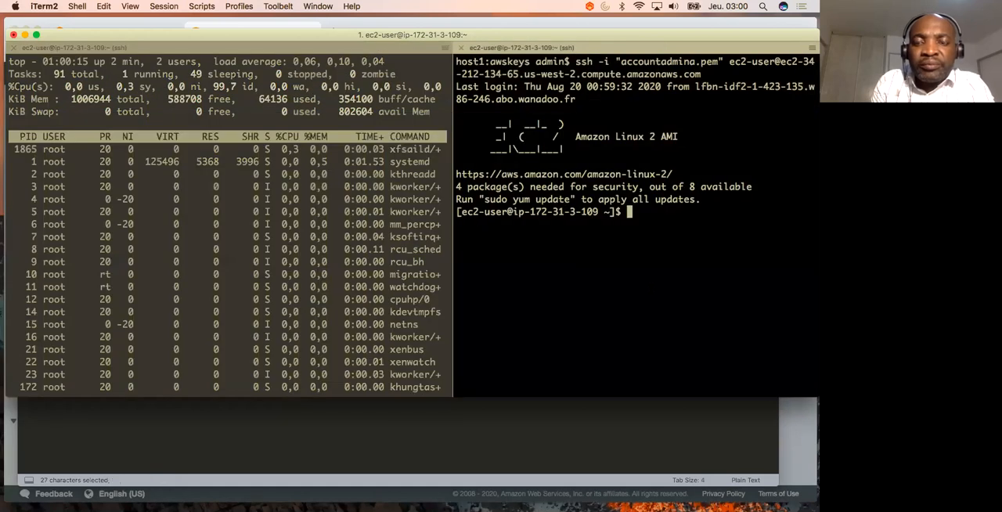
{"action": "key", "text": "super+v"}
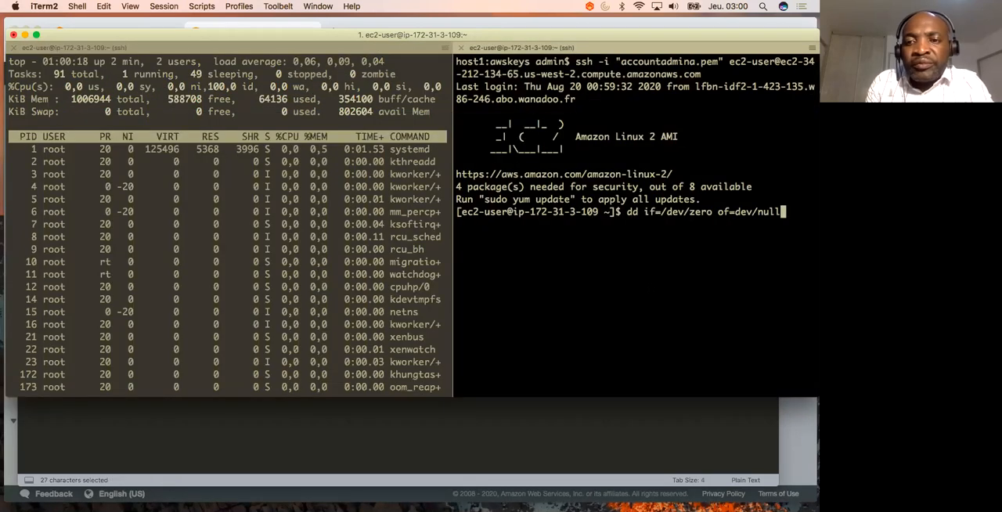
{"action": "key", "text": "Return"}
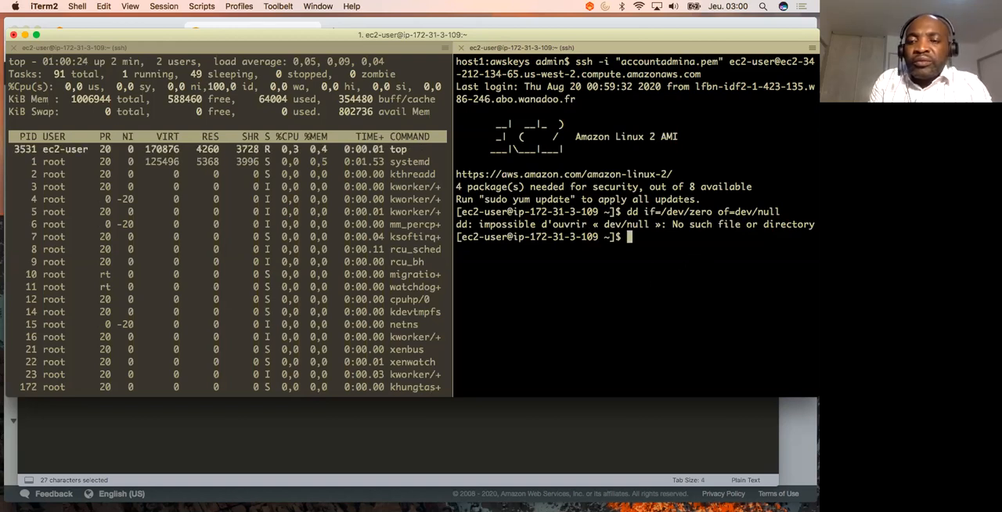
- Recall the dd command, correct its output path to /dev/null, and run dd if=/dev/zero of=/dev/null
{"action": "key", "text": "Up"}
{"action": "key", "text": "Left"}
{"action": "key", "text": "Left"}
{"action": "key", "text": "Left"}
{"action": "key", "text": "Left"}
{"action": "key", "text": "Left"}
{"action": "key", "text": "Left"}
{"action": "key", "text": "Left"}
{"action": "key", "text": "Left"}
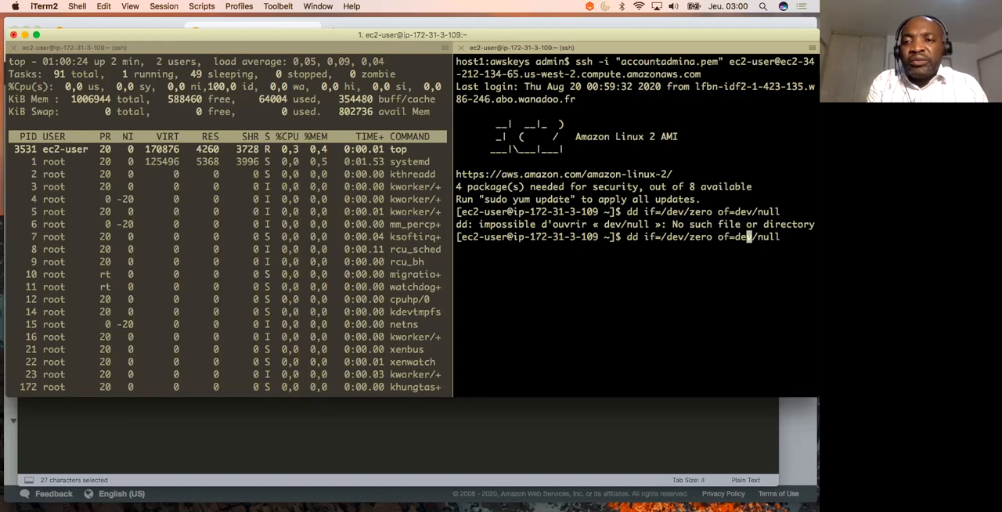
{"action": "type", "text": "/"}
{"action": "key", "text": "Return"}
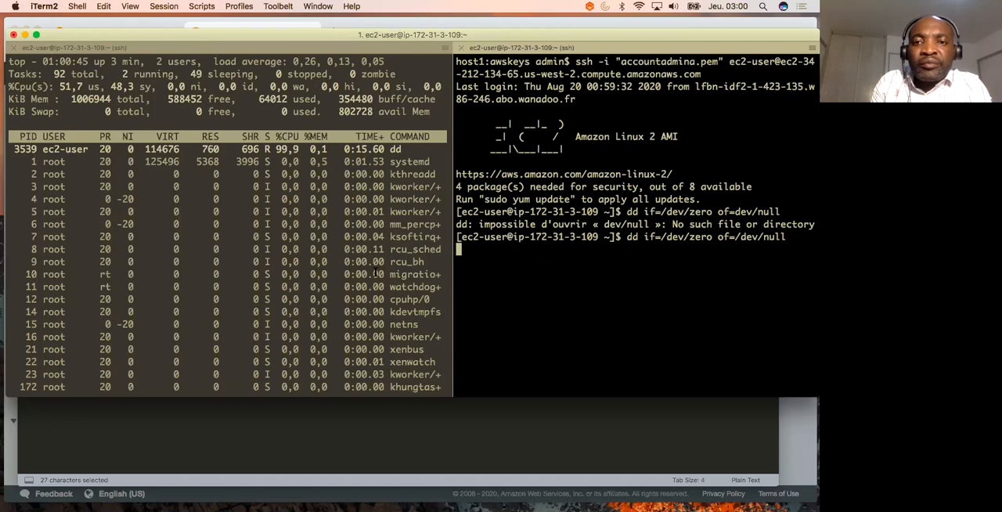
- Switch to the EC2 console in Chrome, close the instance connection instructions, and refresh the Instances list
{"action": "key", "text": "ctrl+Up"}
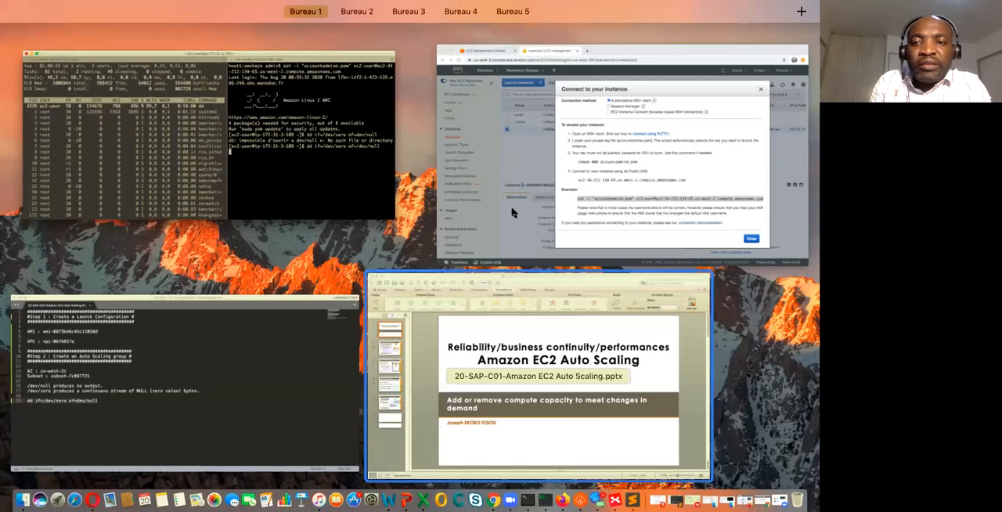
{"action": "left_click", "coordinate": [610, 217]}
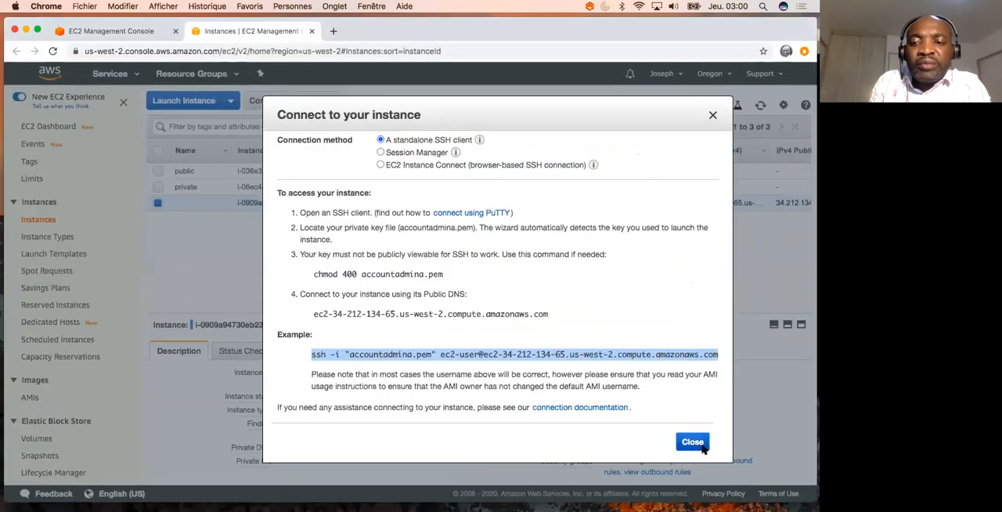
{"action": "left_click", "coordinate": [693, 439]}
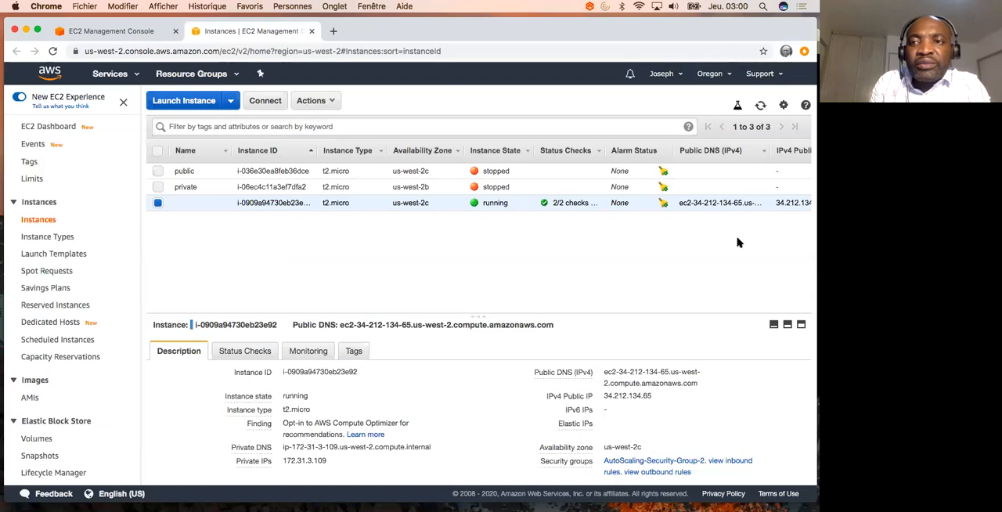
{"action": "left_click", "coordinate": [761, 108]}
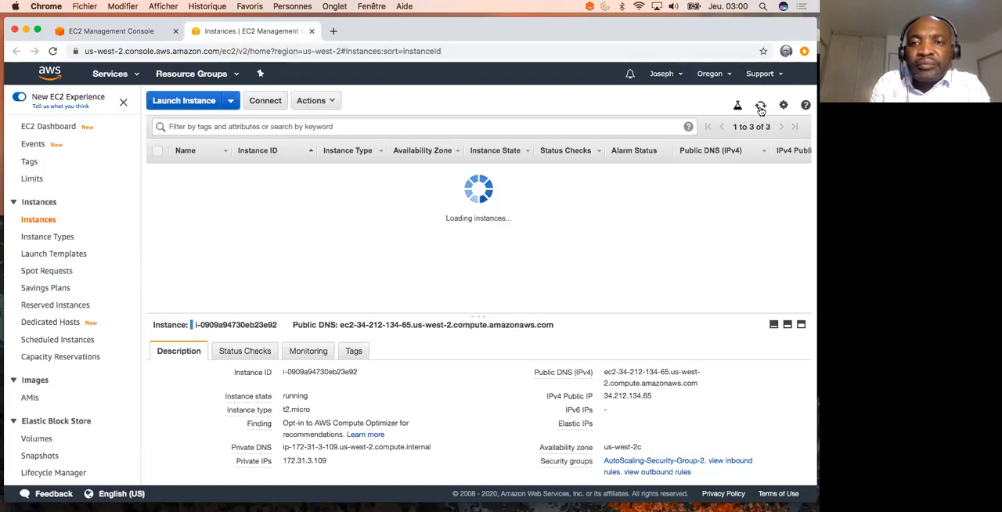
{"action": "left_click", "coordinate": [760, 108]}
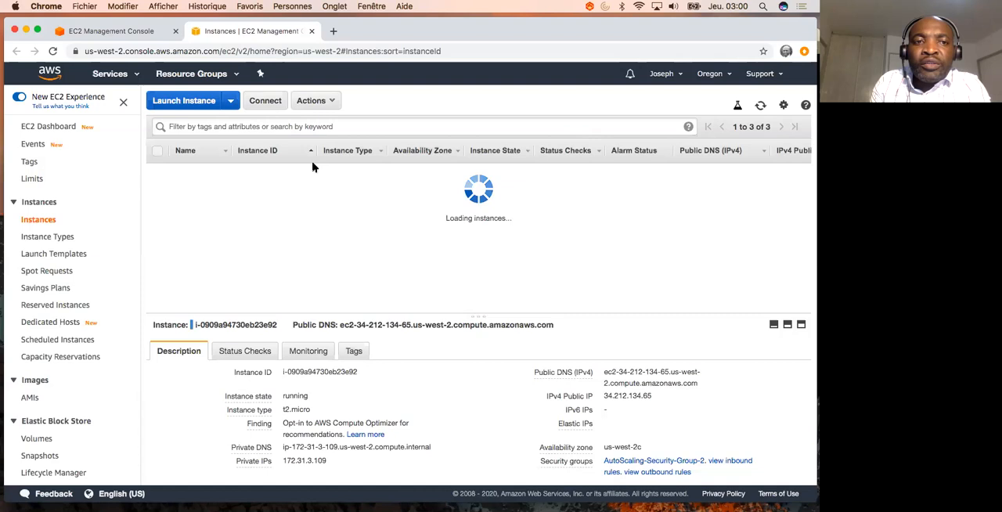
- Return to the instance management view of my-asg and refresh its instances to check for scale-out
{"action": "left_click", "coordinate": [115, 31]}
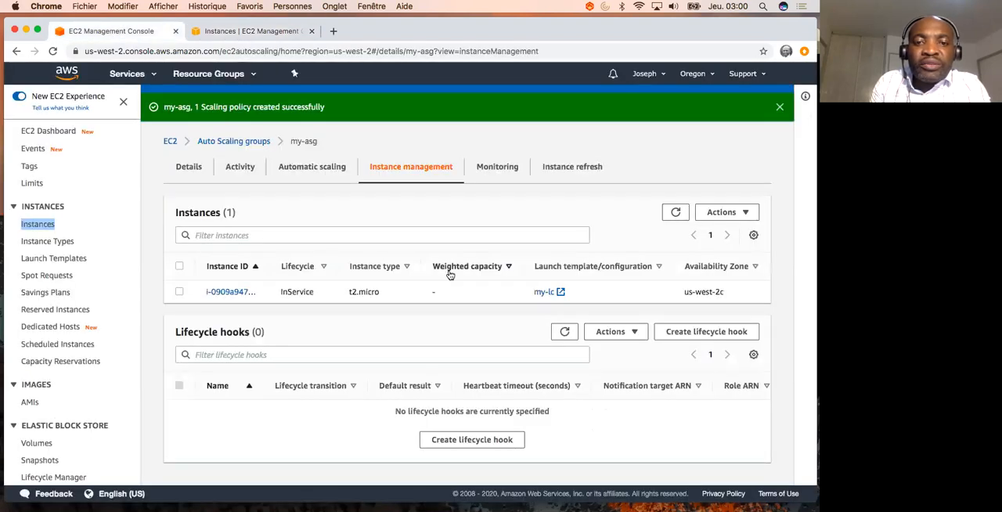
{"action": "left_click", "coordinate": [675, 212]}
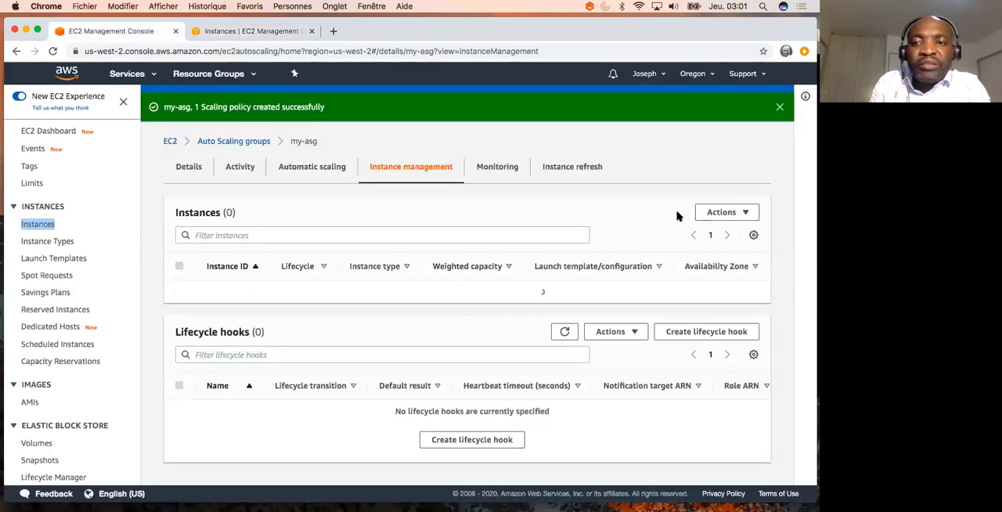
{"action": "left_click", "coordinate": [673, 216]}
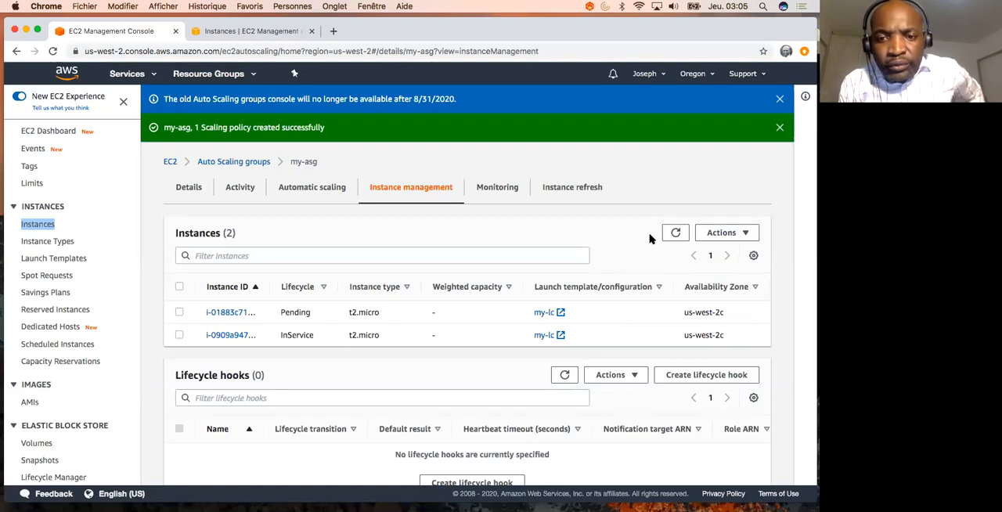
{"action": "left_click", "coordinate": [675, 233]}
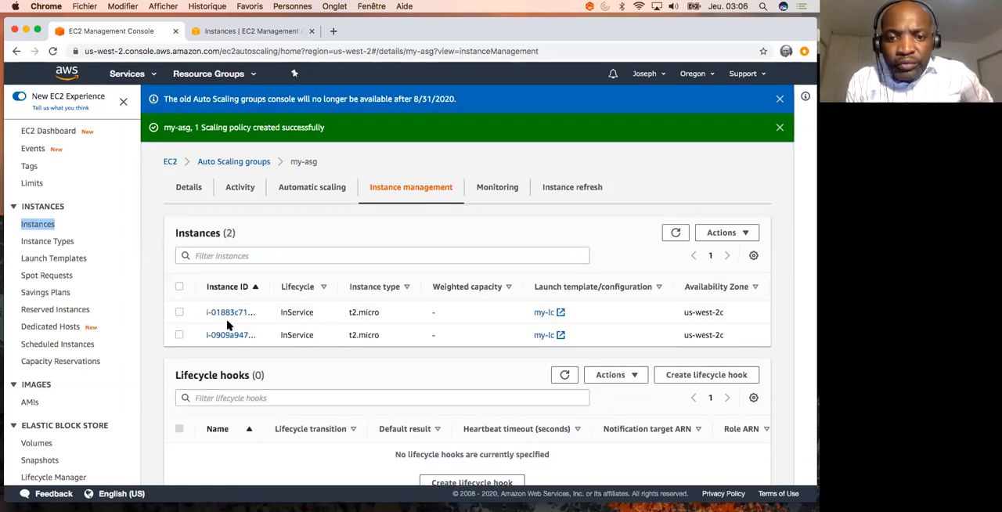
- Refresh the EC2 Instances list to check the new instance, and reload the my-asg group's instances
{"action": "left_click", "coordinate": [225, 31]}
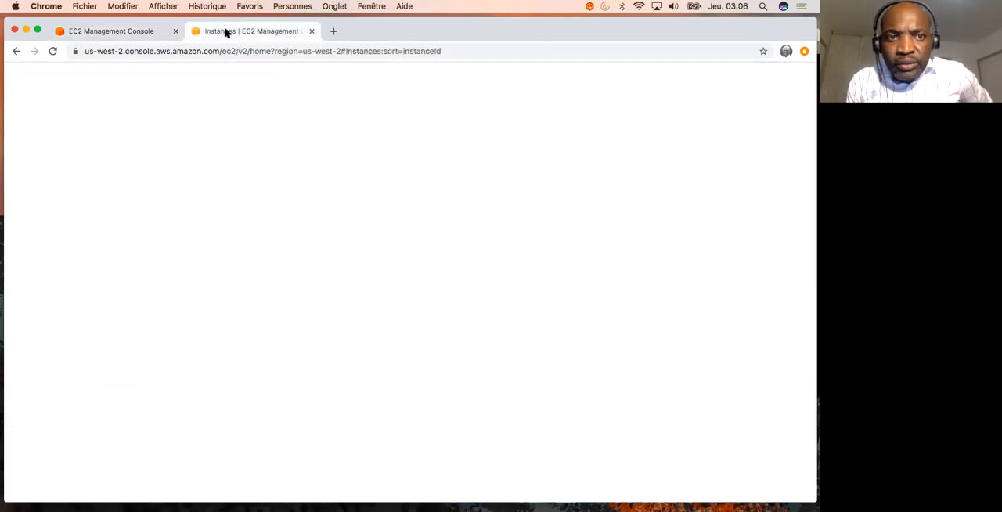
{"action": "left_click", "coordinate": [759, 107]}
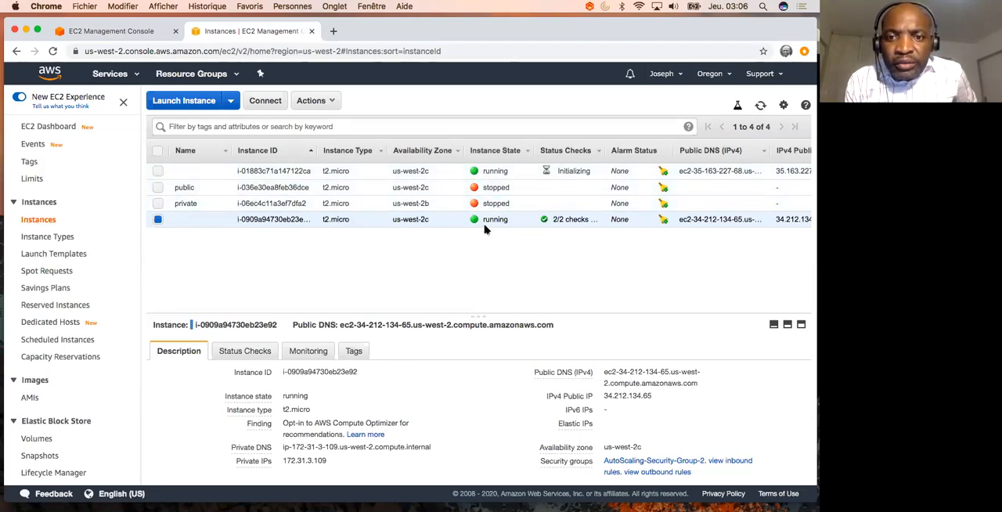
{"action": "left_click", "coordinate": [124, 33]}
{"action": "left_click", "coordinate": [673, 235]}
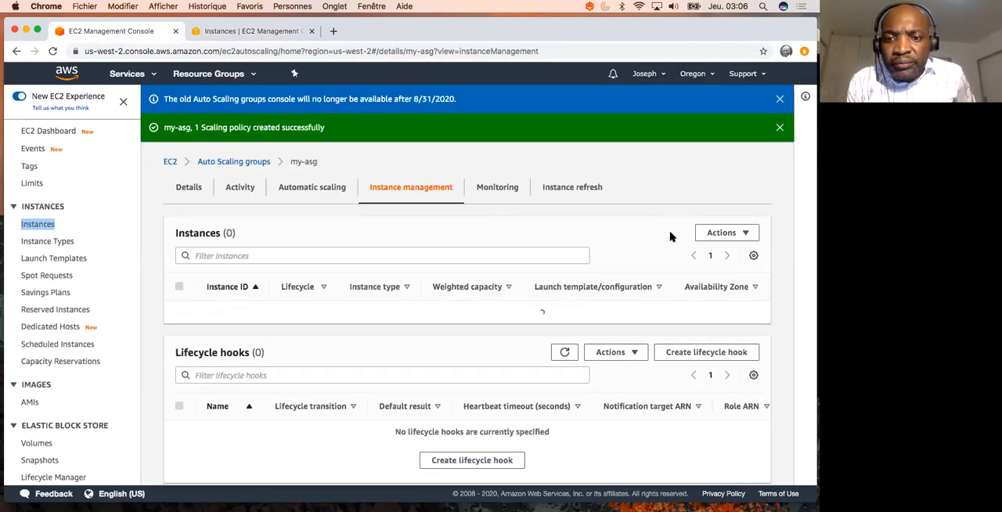
- Keep refreshing the my-asg instance list to monitor the group's instances and their lifecycle states
{"action": "left_click", "coordinate": [673, 234]}
{"action": "left_click", "coordinate": [674, 234]}
{"action": "left_click", "coordinate": [673, 235]}
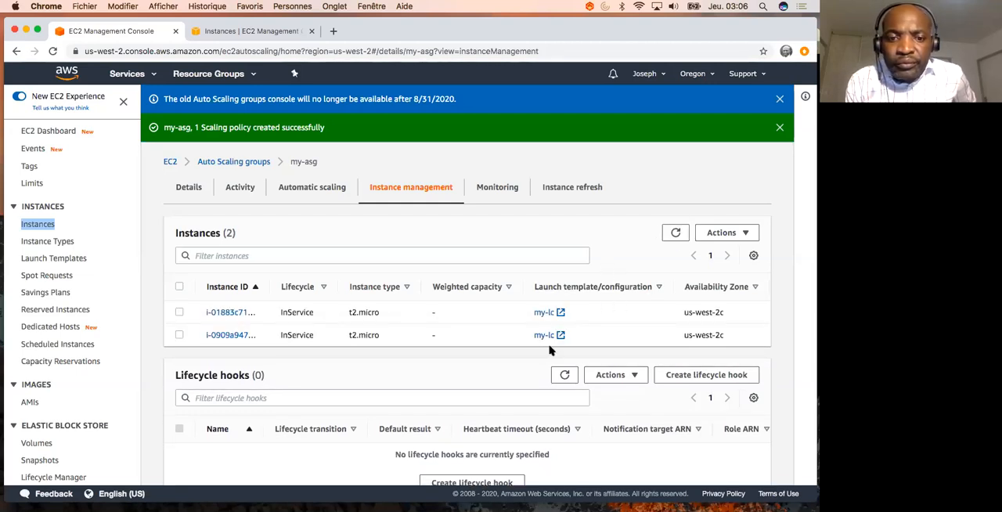
{"action": "left_click", "coordinate": [673, 235]}
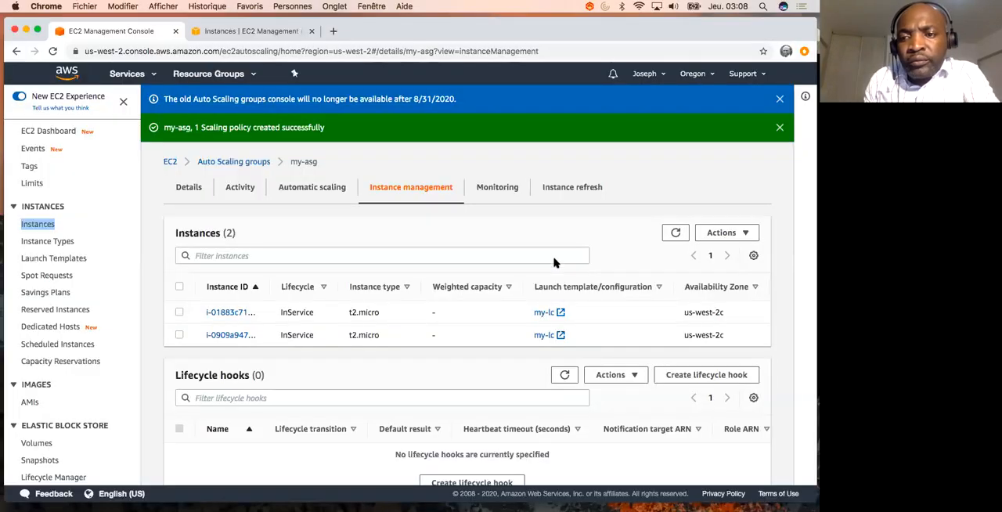
{"action": "left_click", "coordinate": [675, 234]}
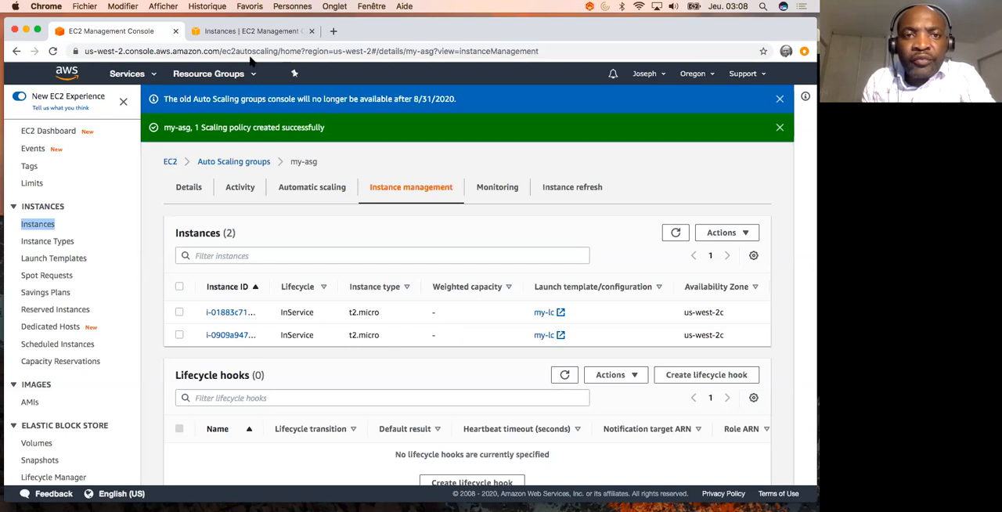
- Refresh the EC2 Instances list and show the details of the newly launched instance i-01883c71a147122ca
{"action": "left_click", "coordinate": [257, 31]}
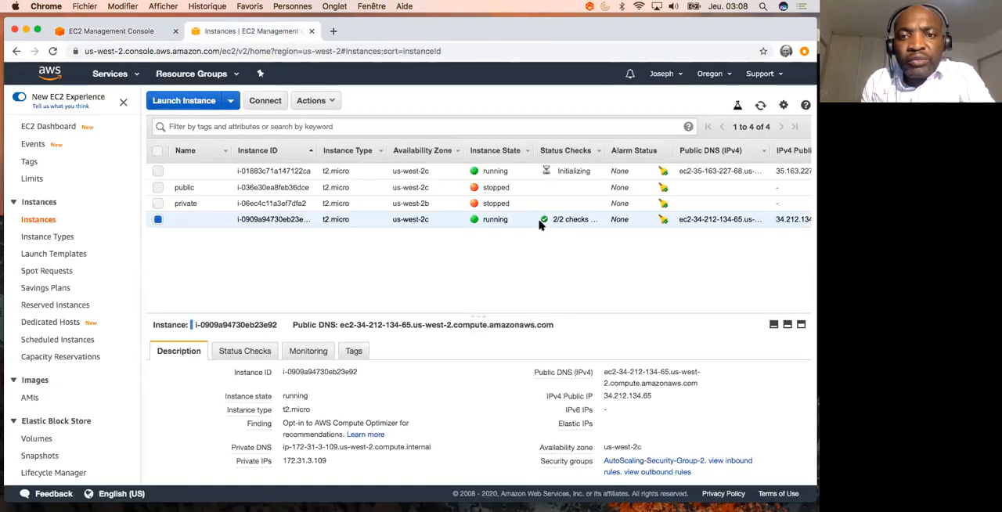
{"action": "left_click", "coordinate": [760, 105]}
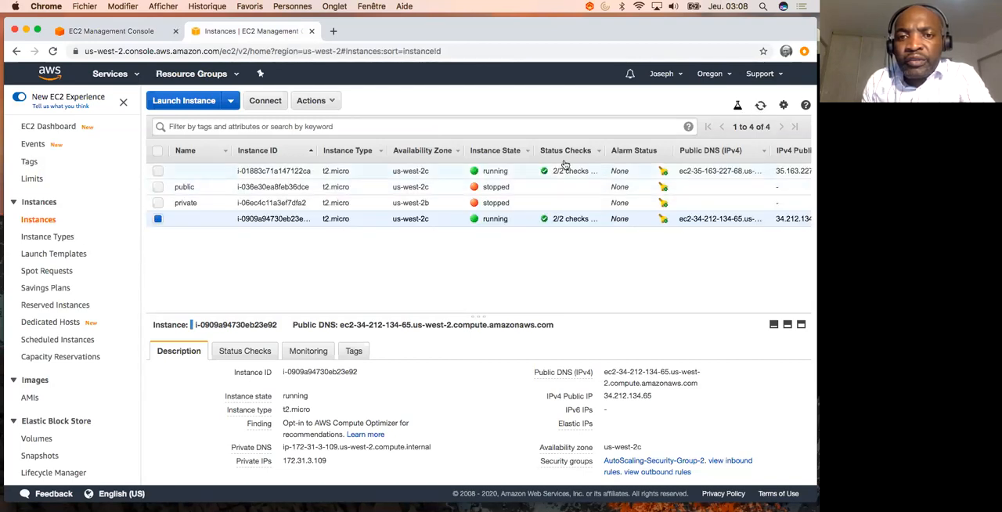
{"action": "left_click", "coordinate": [390, 170]}
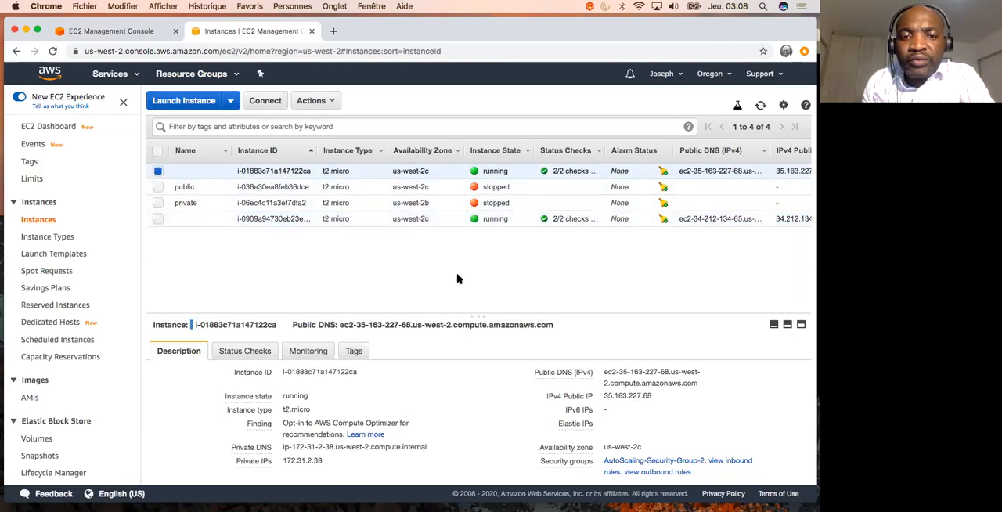
- Check the dd process's CPU load in the terminal, and review the Dynamic Auto Scaling demo steps in the presentation
{"action": "key", "text": "ctrl+Up"}
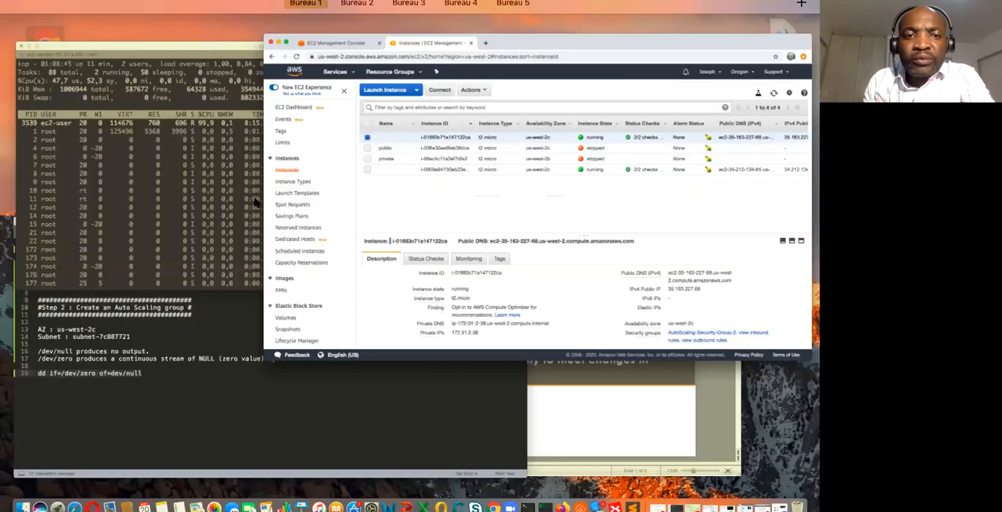
{"action": "left_click", "coordinate": [254, 199]}
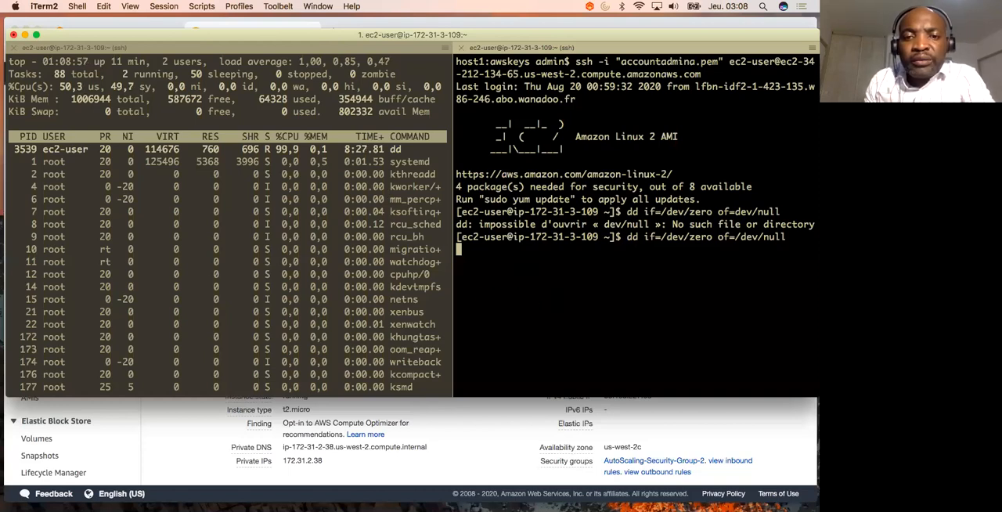
{"action": "key", "text": "ctrl+Up"}
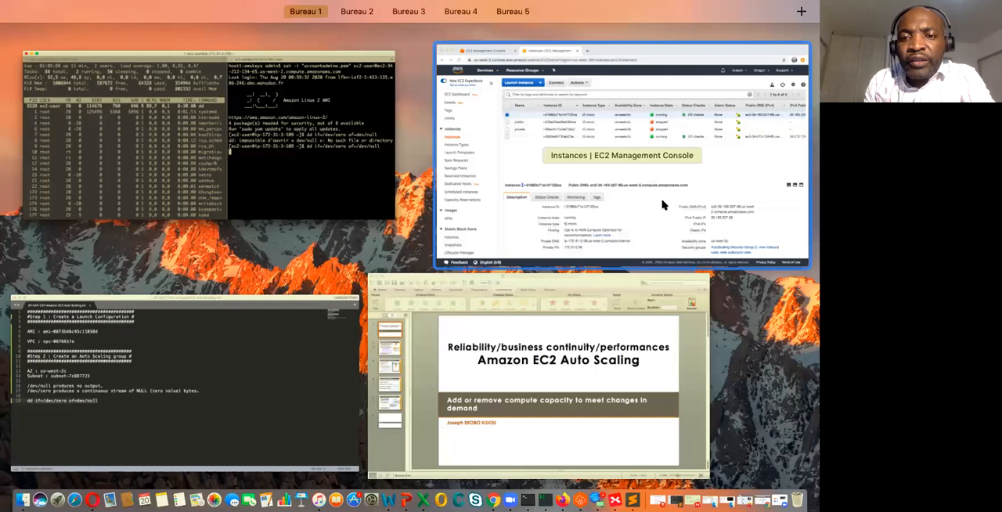
{"action": "left_click", "coordinate": [616, 399]}
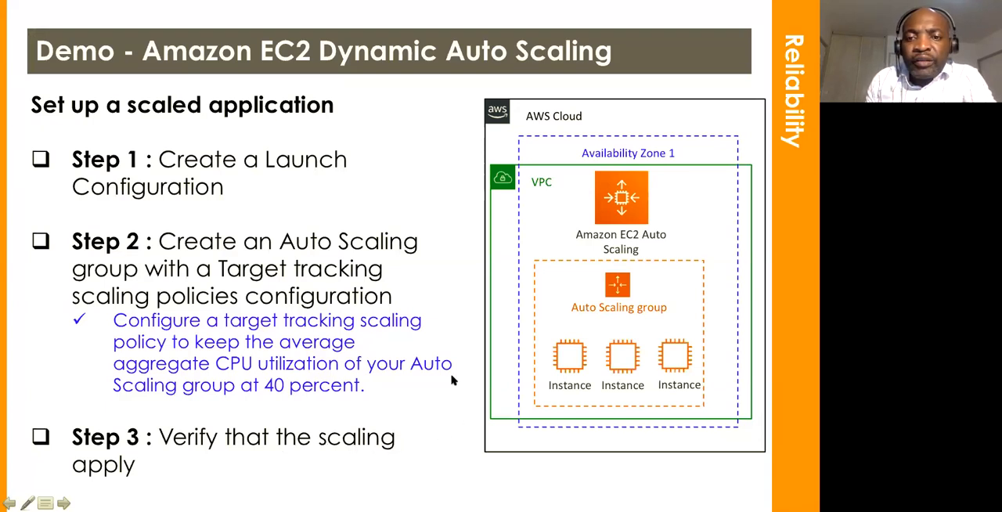
- Switch back to the EC2 console in Chrome and refresh the Instances list to check the running instances again
{"action": "key", "text": "ctrl+Up"}
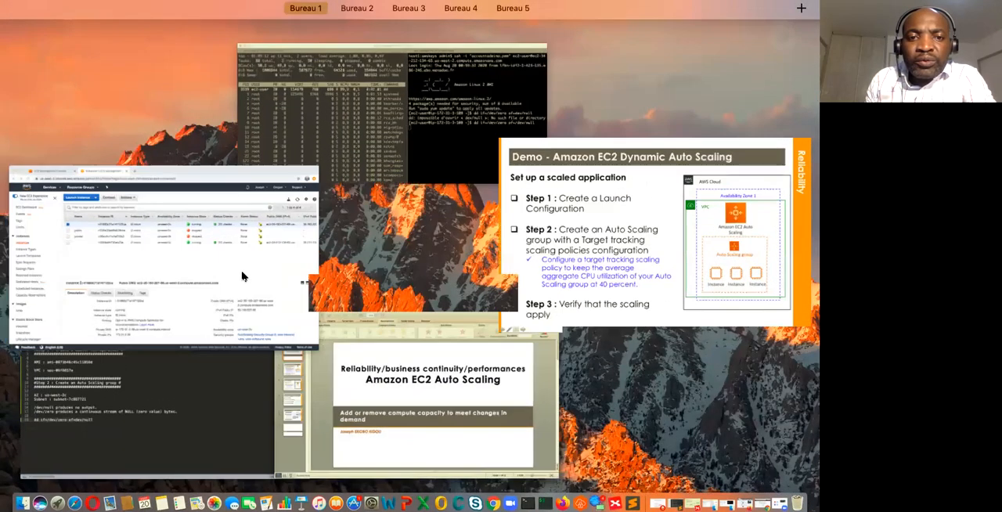
{"action": "left_click", "coordinate": [242, 276]}
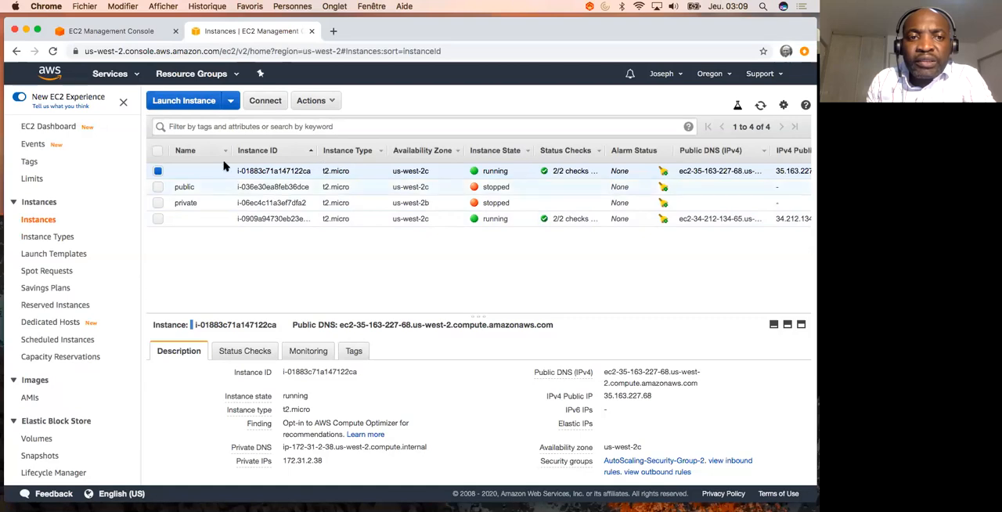
{"action": "left_click", "coordinate": [759, 107]}
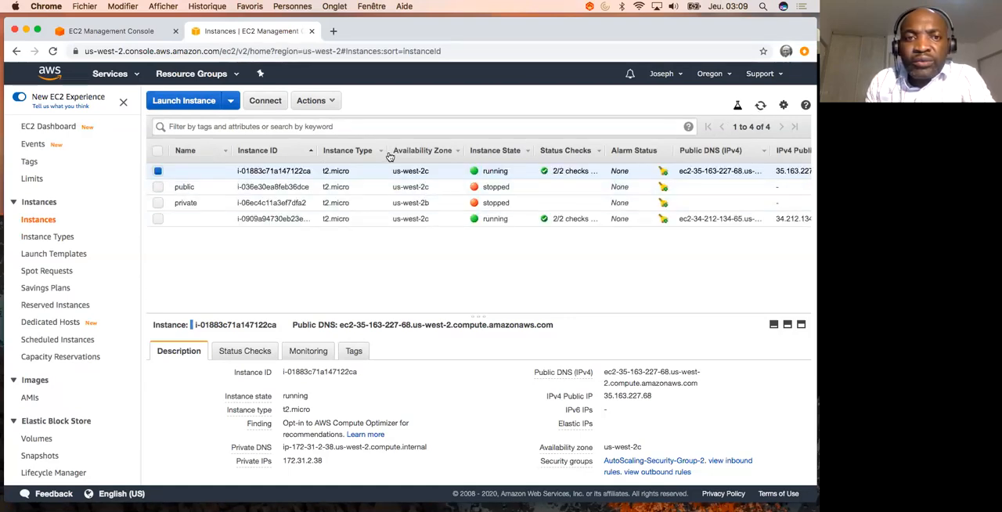
- Delete the my-asg Auto Scaling group from the Auto Scaling groups list, entering "delete" as confirmation
{"action": "left_click", "coordinate": [125, 37]}
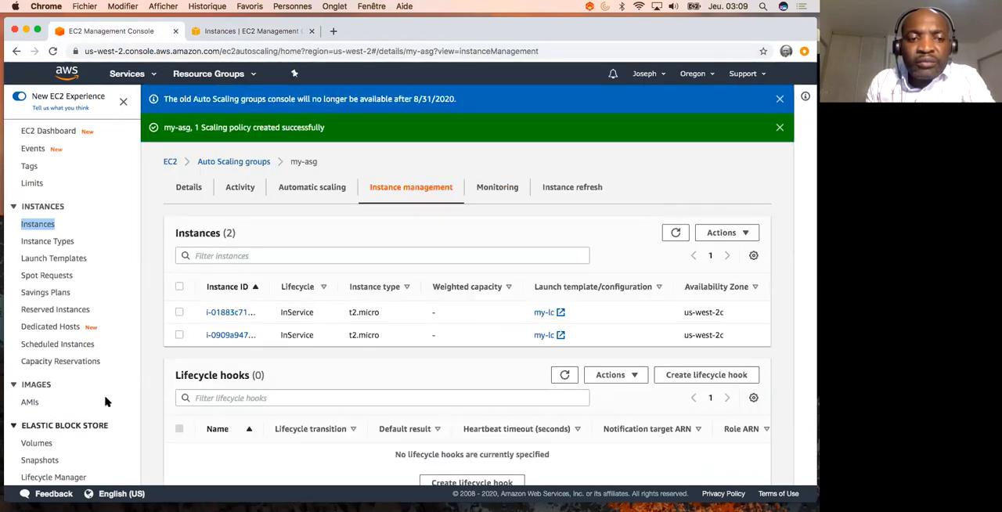
{"action": "scroll", "coordinate": [100, 416], "scroll_direction": "down", "scroll_amount": 5}
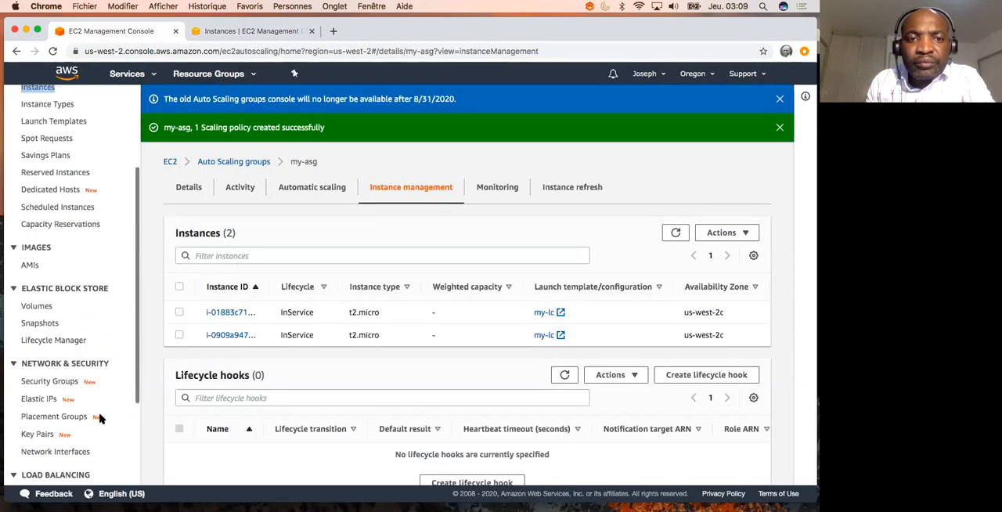
{"action": "left_click", "coordinate": [233, 162]}
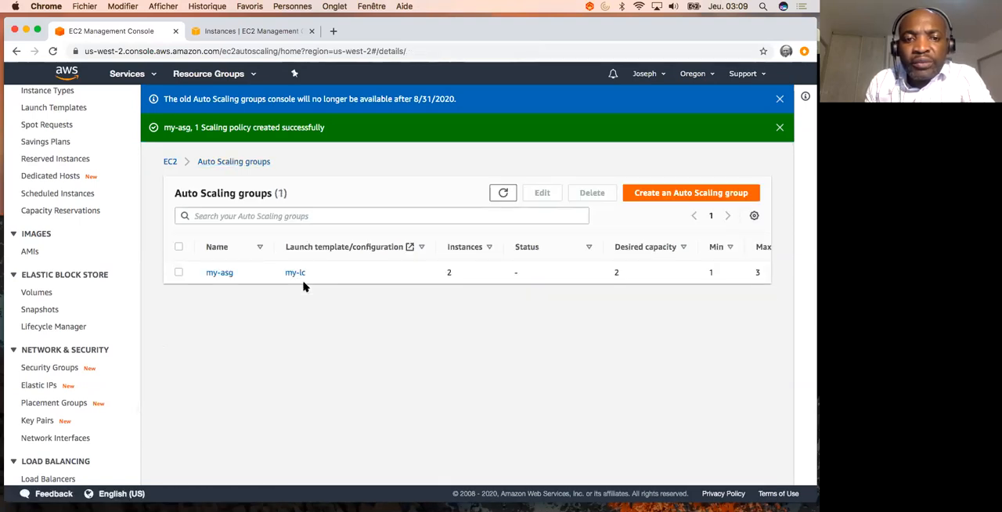
{"action": "left_click", "coordinate": [177, 272]}
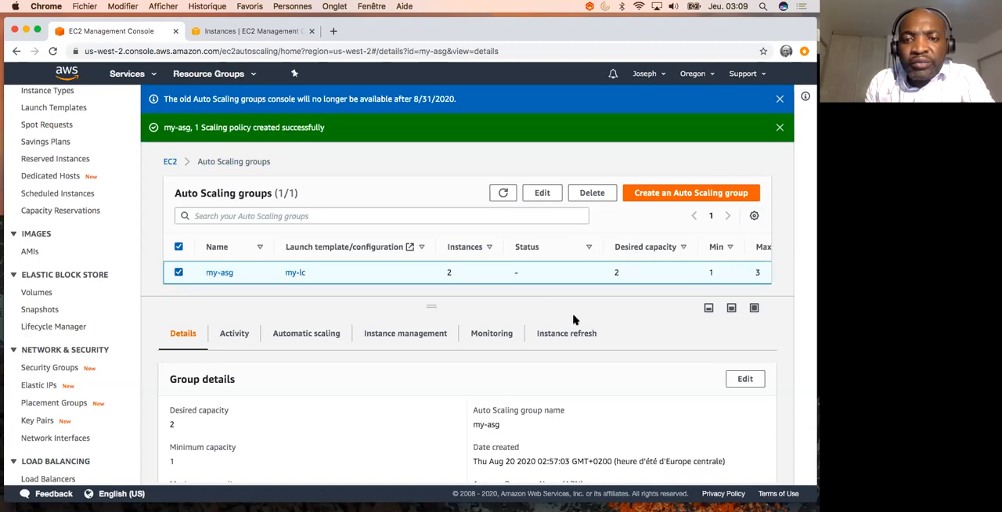
{"action": "left_click", "coordinate": [592, 193]}
{"action": "left_click", "coordinate": [324, 322]}
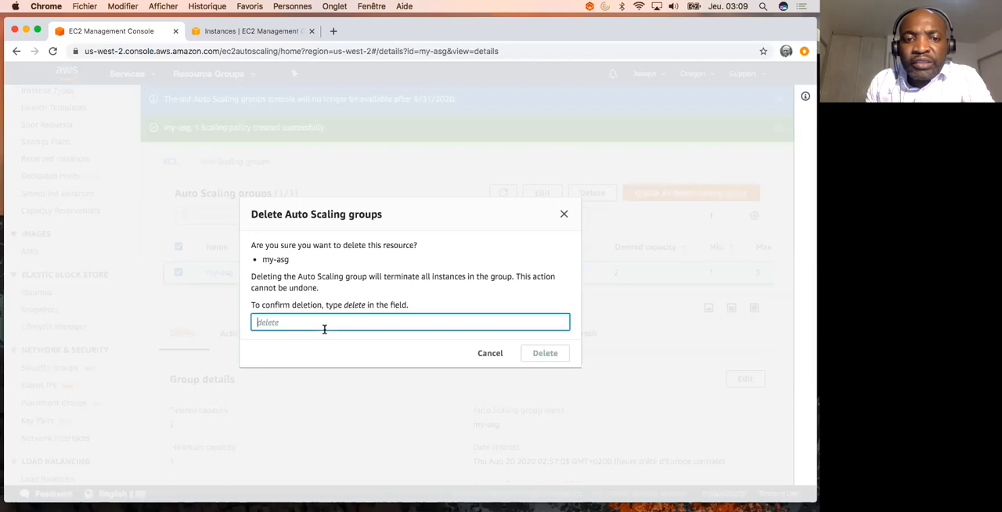
{"action": "type", "text": "delete"}
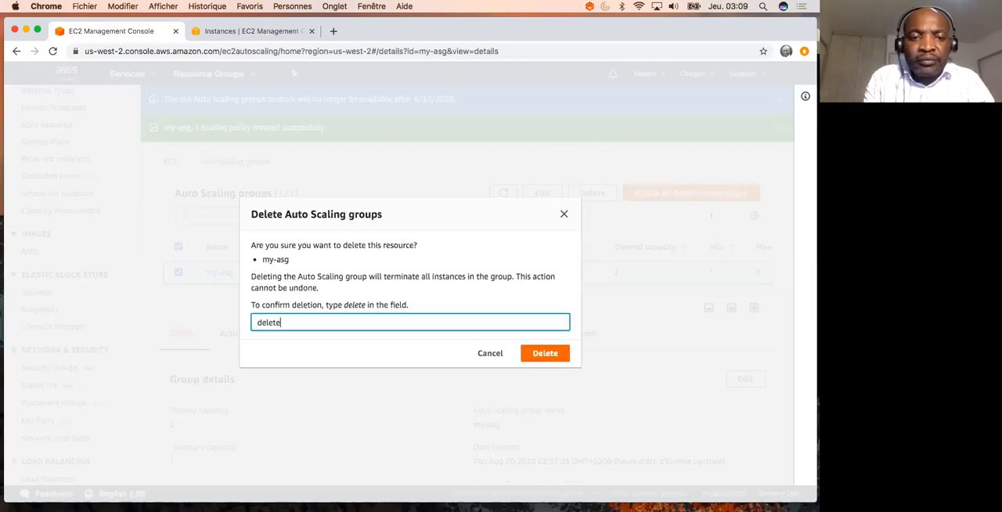
{"action": "left_click", "coordinate": [552, 356]}
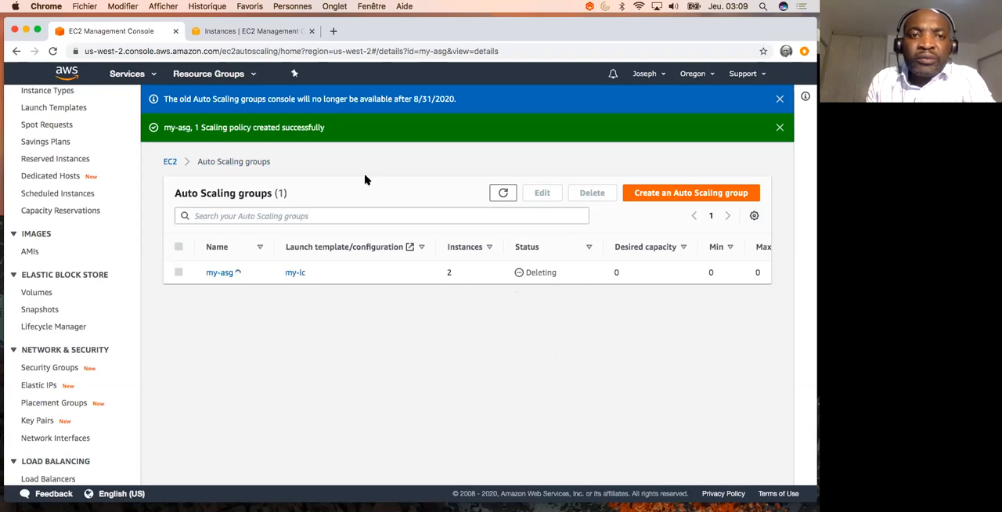
- Return to the EC2 Instances list and refresh it repeatedly to check whether the deleted group's instances are being terminated
{"action": "left_click", "coordinate": [261, 31]}
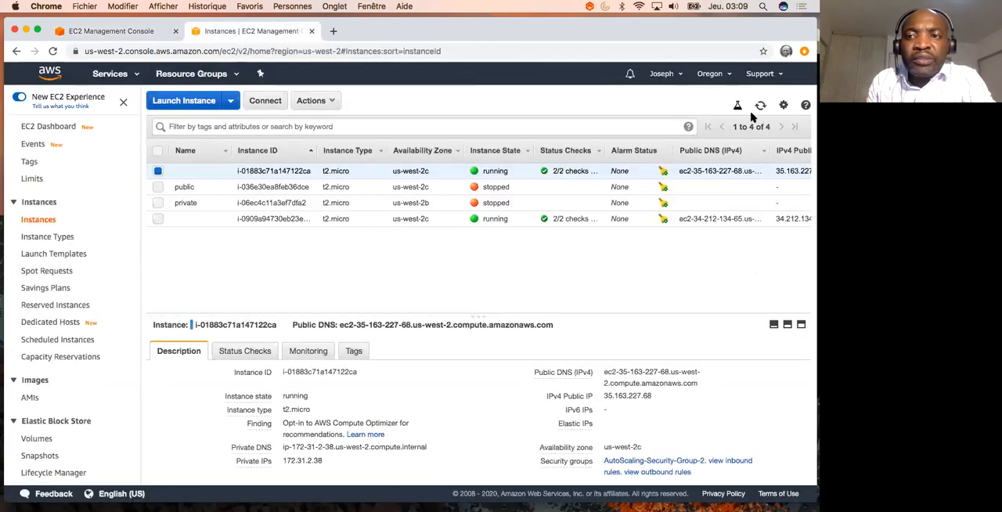
{"action": "left_click", "coordinate": [759, 108]}
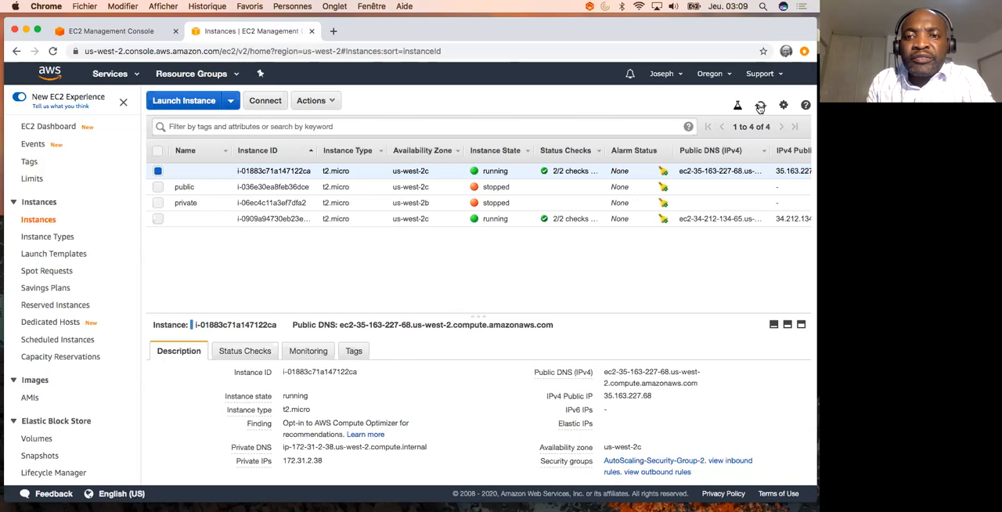
{"action": "left_click", "coordinate": [759, 107]}
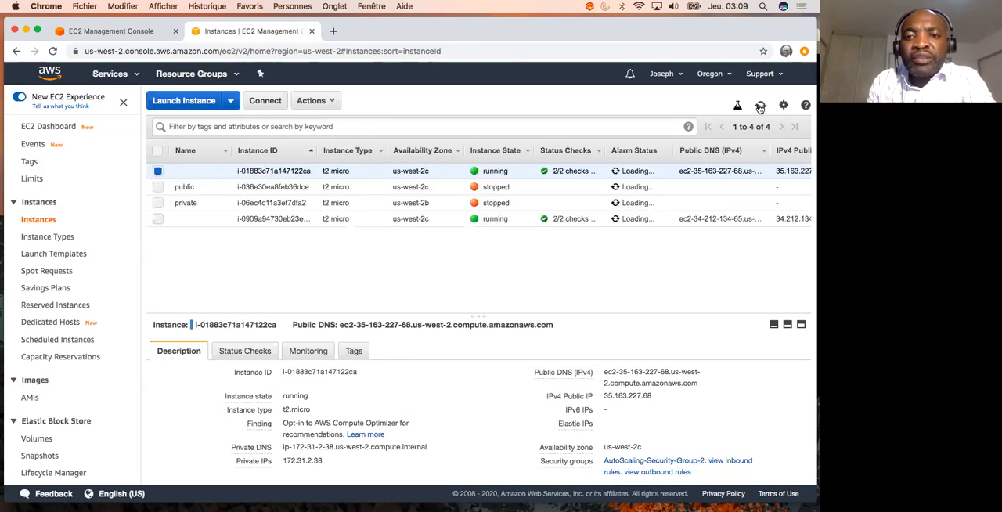
{"action": "left_click", "coordinate": [759, 107]}
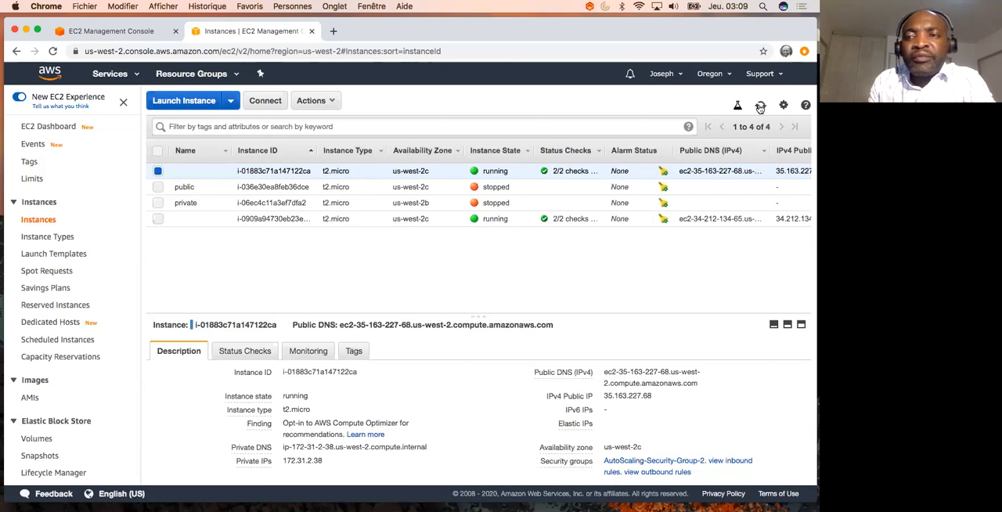
{"action": "left_click", "coordinate": [759, 108]}
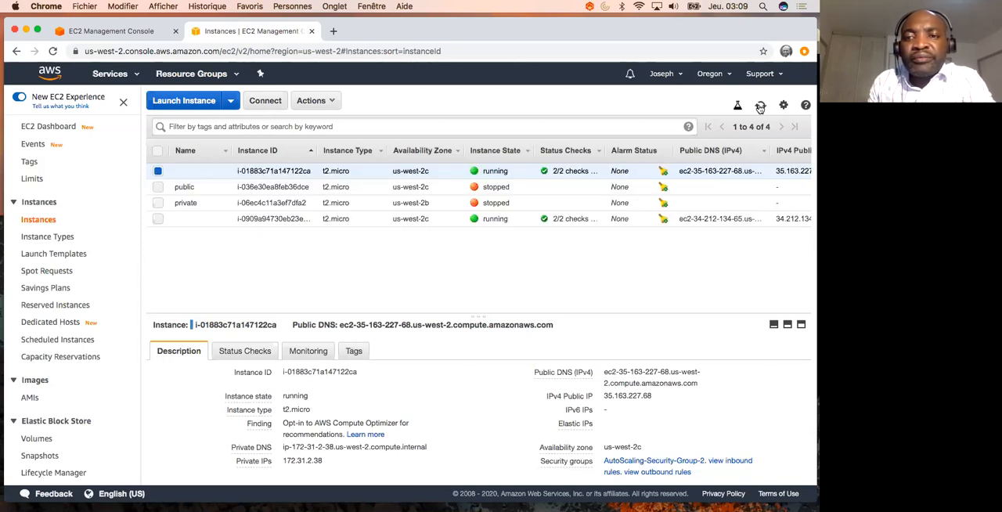
{"action": "left_click", "coordinate": [759, 107]}
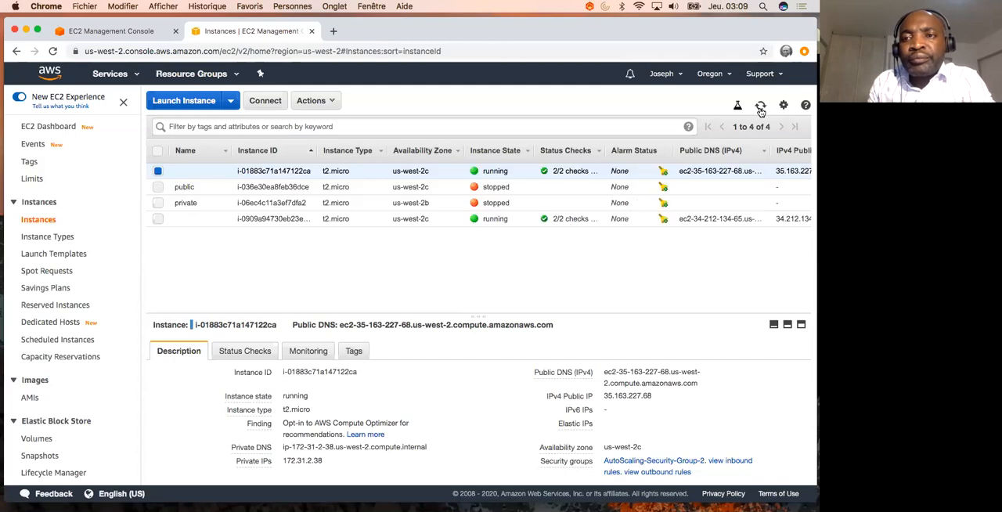
{"action": "left_click", "coordinate": [759, 108]}
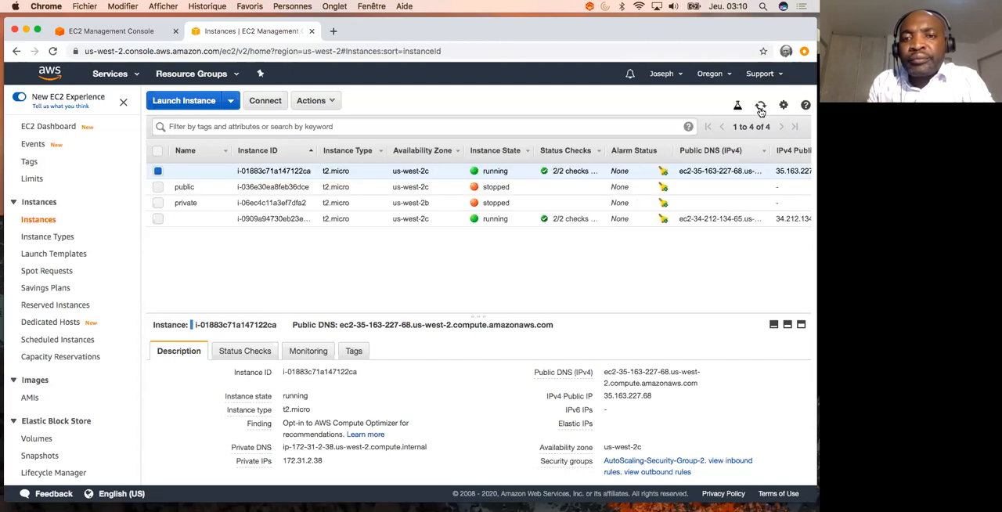
{"action": "left_click", "coordinate": [760, 109]}
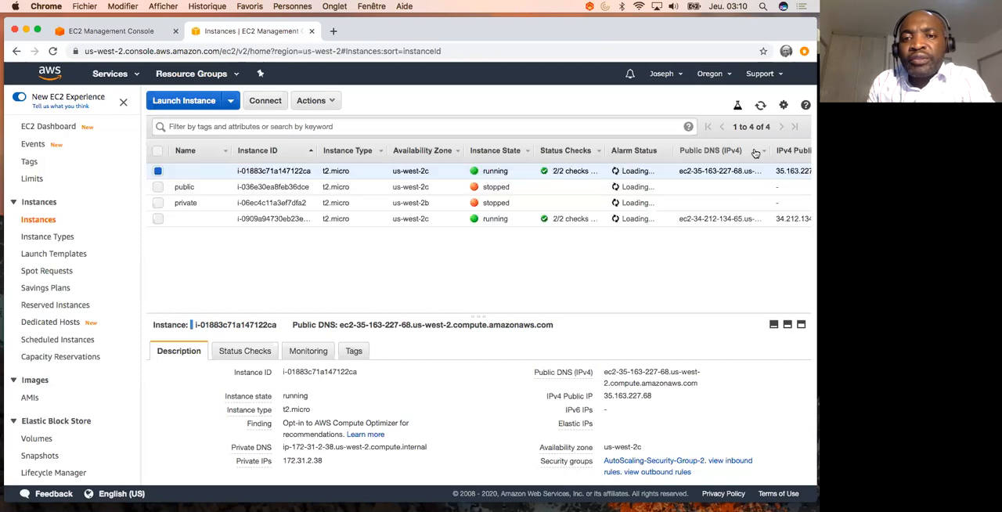
{"action": "left_click", "coordinate": [760, 108]}
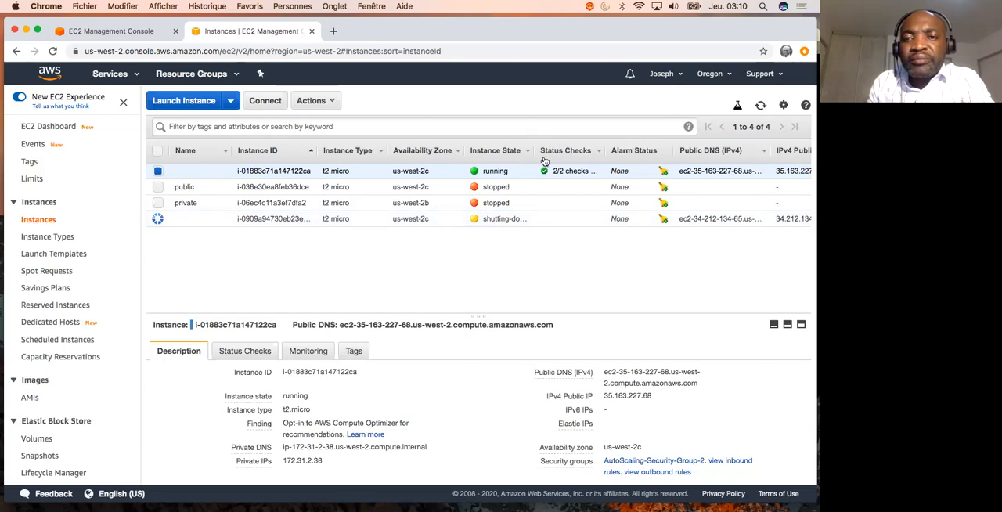
- Widen the Instance State column so its values are fully readable, and refresh the list to compare the group's two instances
{"action": "left_click_drag", "start_coordinate": [533, 154], "coordinate": [557, 153]}
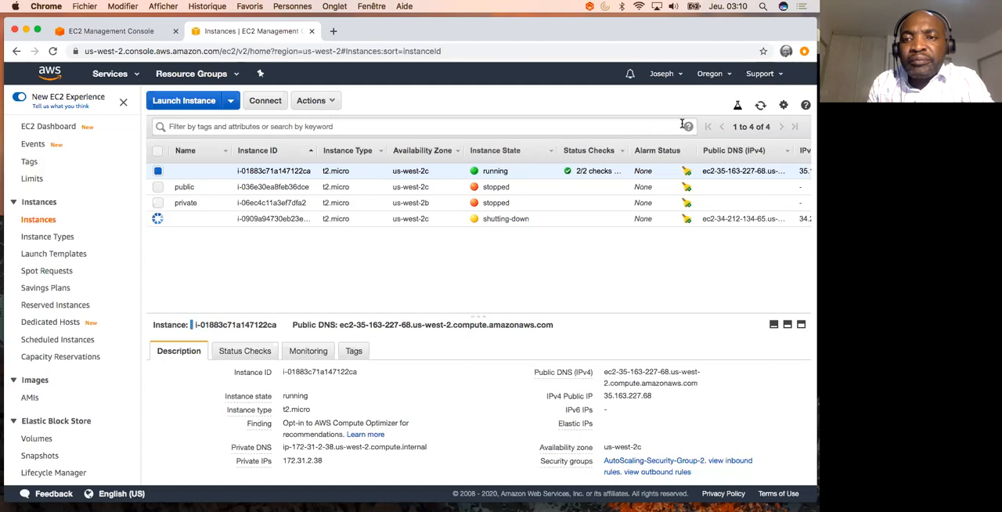
{"action": "left_click", "coordinate": [760, 108]}
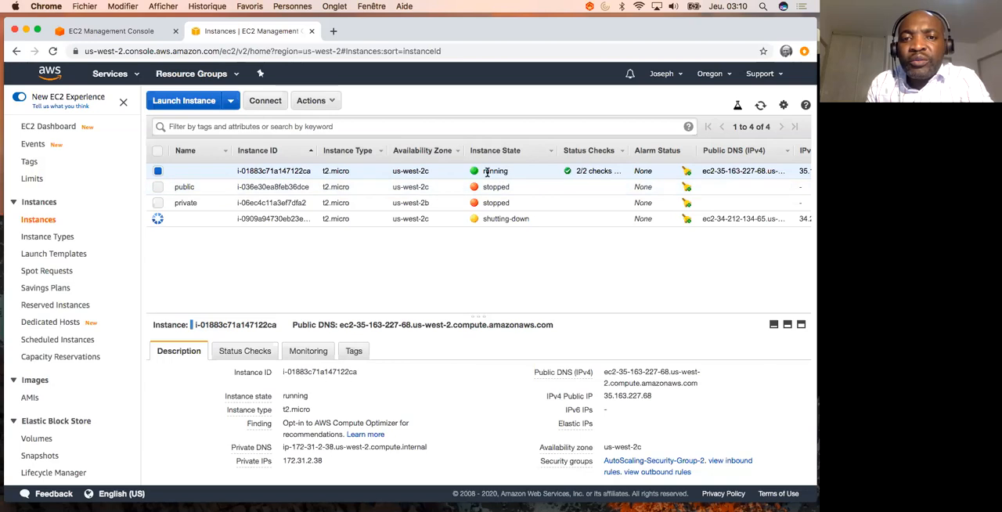
{"action": "left_click", "coordinate": [439, 220]}
{"action": "left_click", "coordinate": [419, 171]}
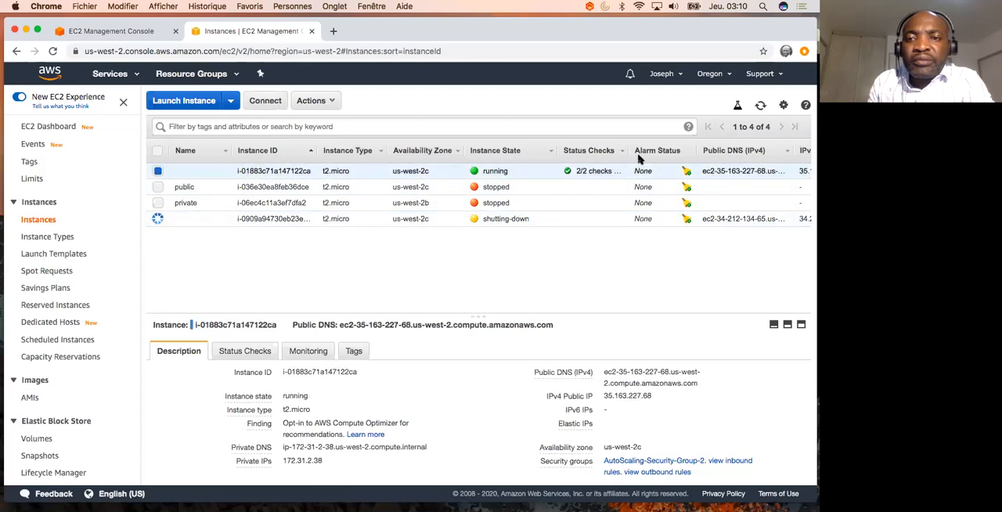
- Keep refreshing the Instances list to monitor the shutdown and termination of both instances from the my-asg group
{"action": "left_click", "coordinate": [760, 107]}
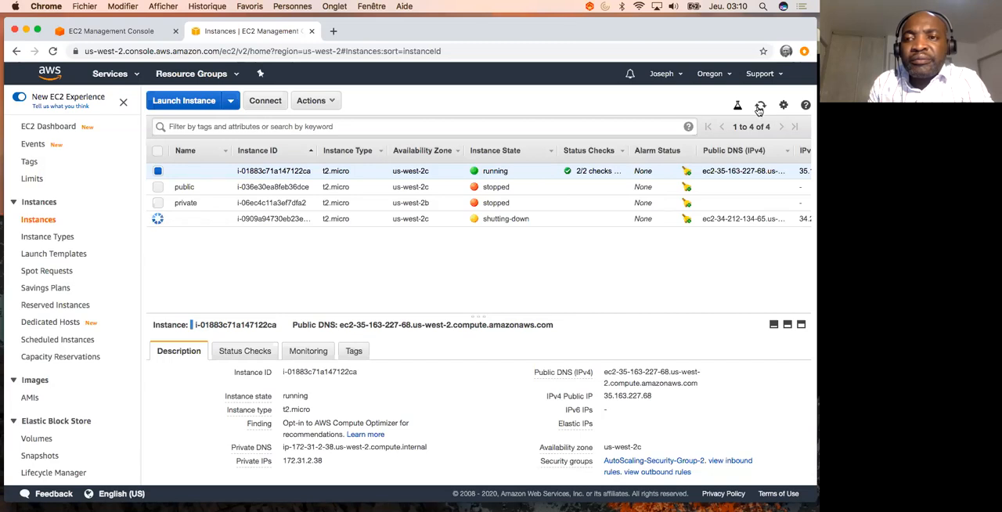
{"action": "left_click", "coordinate": [760, 107]}
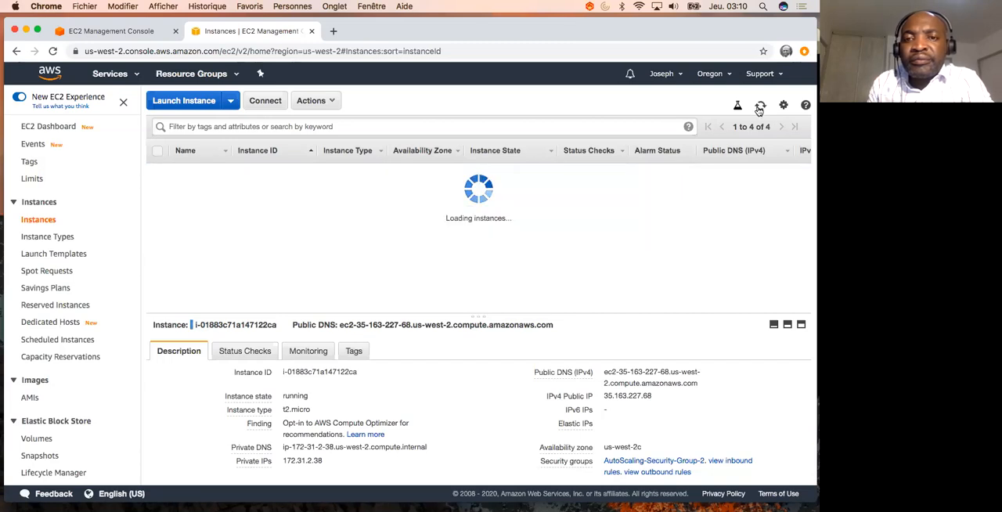
{"action": "left_click", "coordinate": [759, 107]}
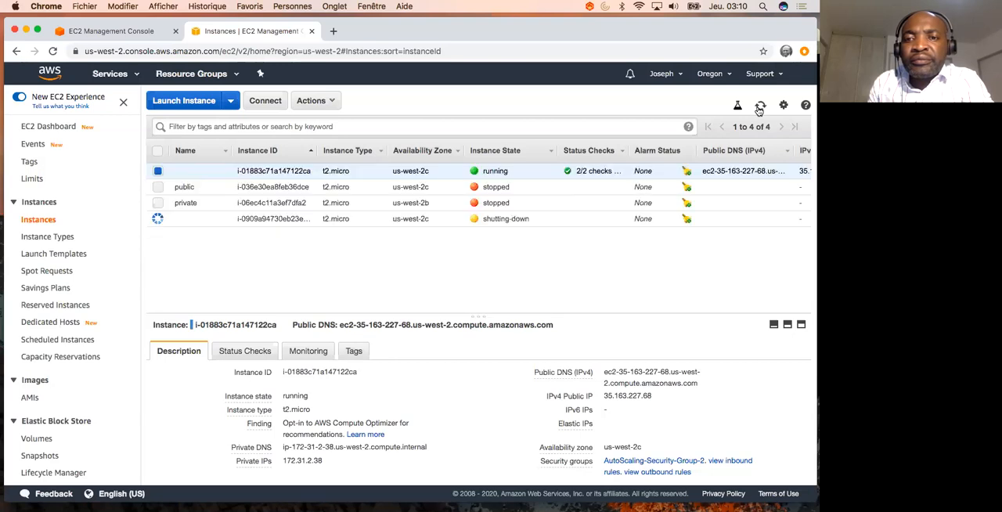
{"action": "left_click", "coordinate": [759, 107]}
{"action": "left_click", "coordinate": [759, 107]}
{"action": "left_click", "coordinate": [759, 107]}
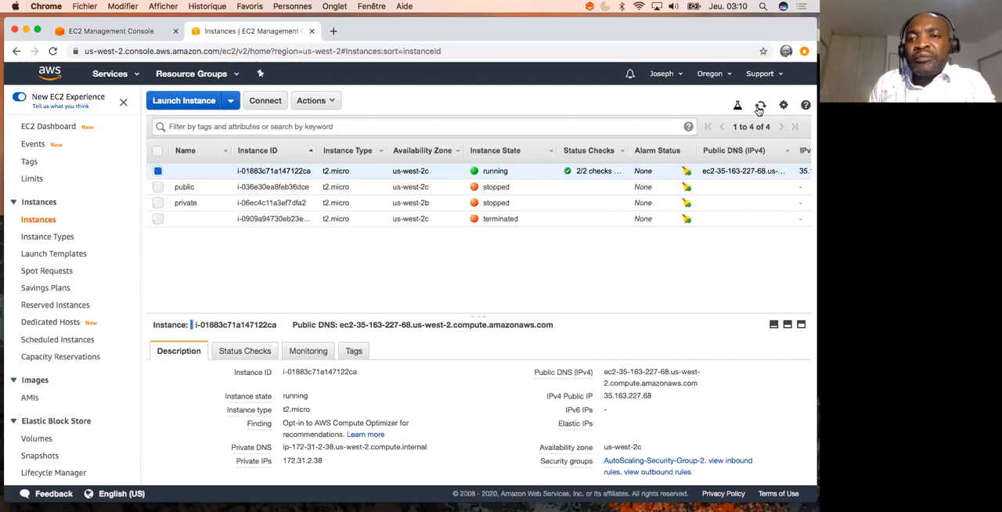
{"action": "left_click", "coordinate": [759, 107]}
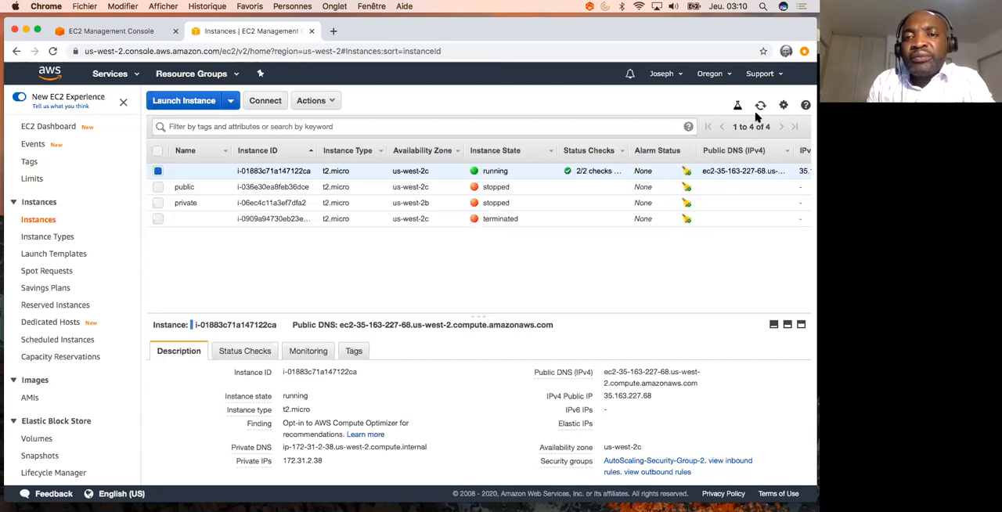
{"action": "left_click", "coordinate": [761, 105]}
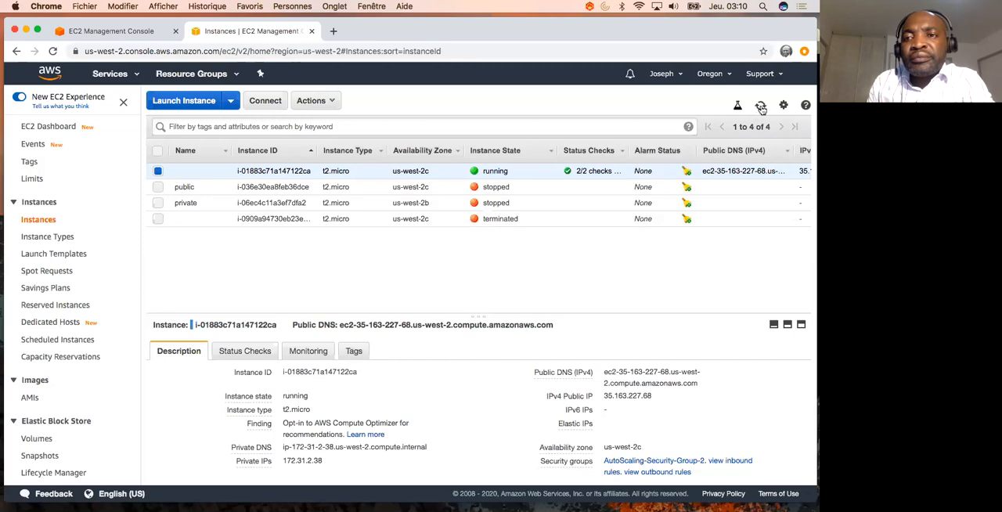
{"action": "left_click", "coordinate": [761, 107]}
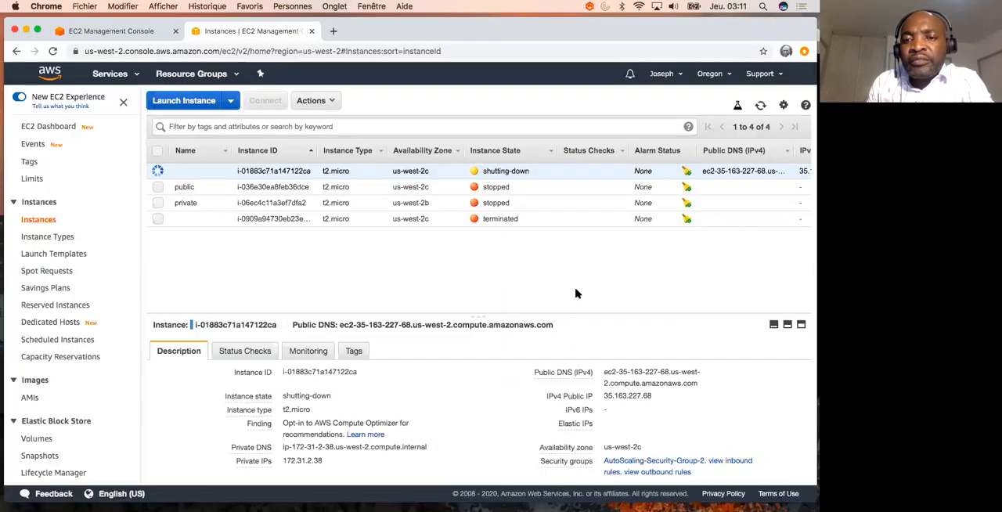
{"action": "left_click", "coordinate": [759, 106]}
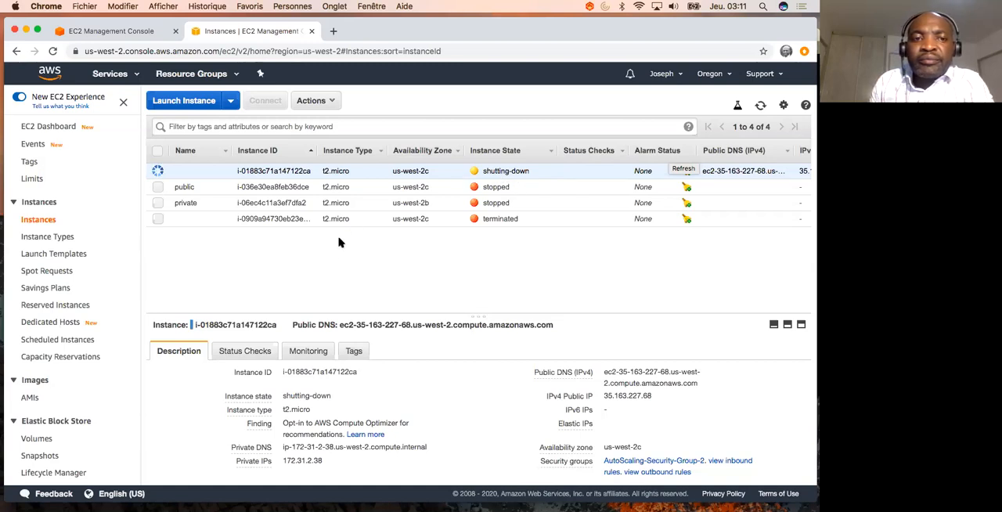
- Open the Launch Configurations list and delete the my-lc launch configuration, confirming the deletion
{"action": "scroll", "coordinate": [90, 433], "scroll_direction": "down", "scroll_amount": 5}
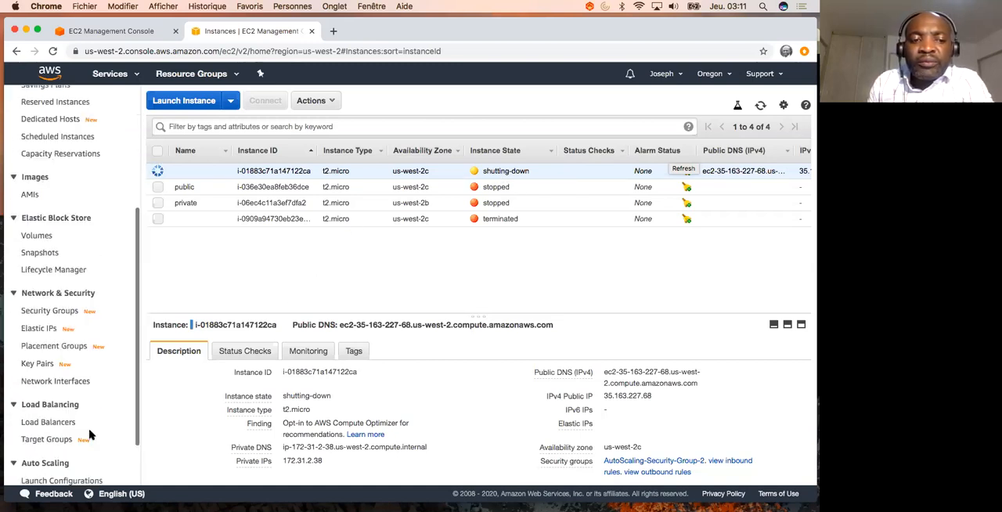
{"action": "scroll", "coordinate": [90, 434], "scroll_direction": "down", "scroll_amount": 2}
{"action": "left_click", "coordinate": [119, 413]}
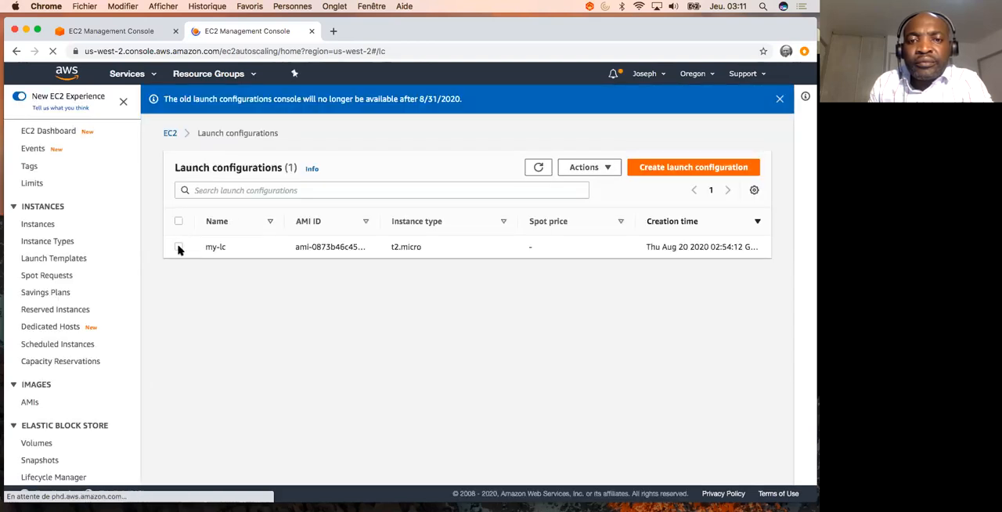
{"action": "left_click", "coordinate": [178, 246]}
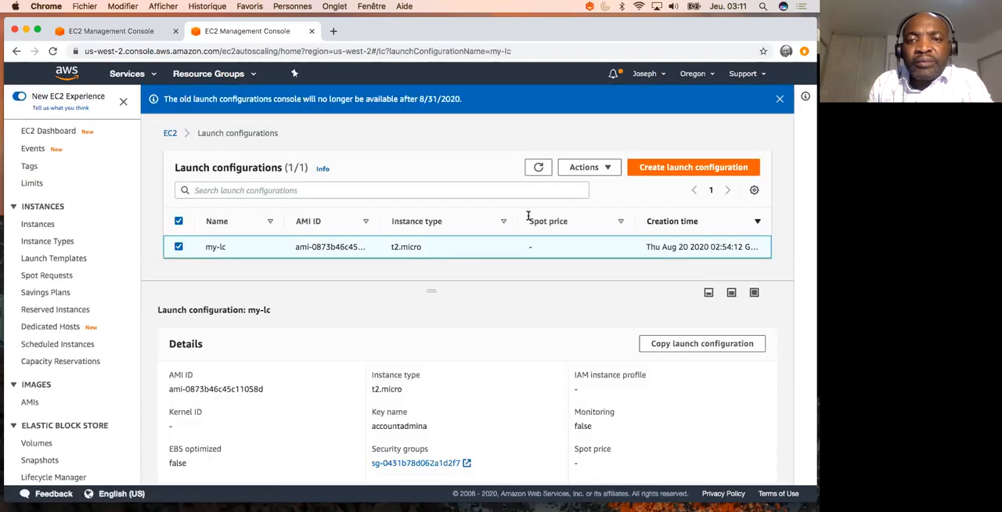
{"action": "left_click", "coordinate": [587, 167]}
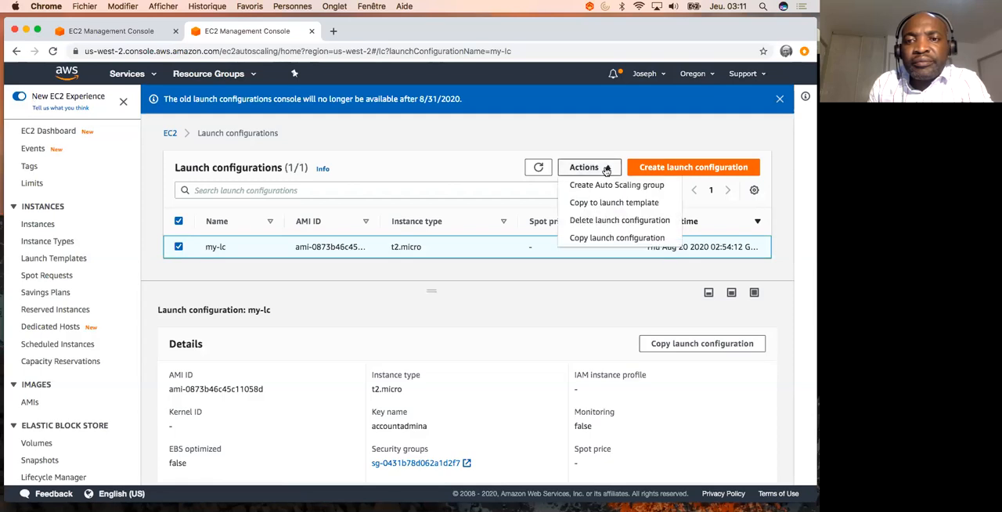
{"action": "left_click", "coordinate": [606, 222]}
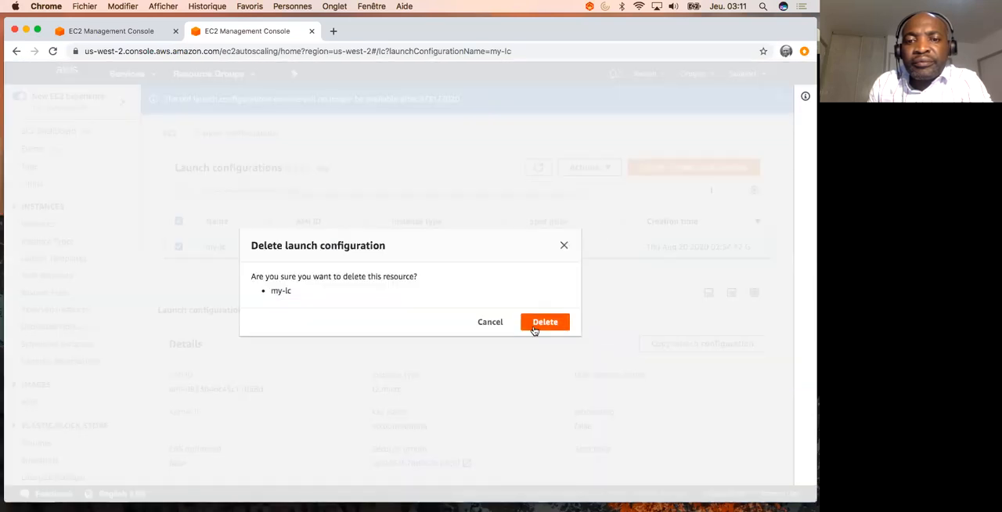
{"action": "left_click", "coordinate": [537, 324]}
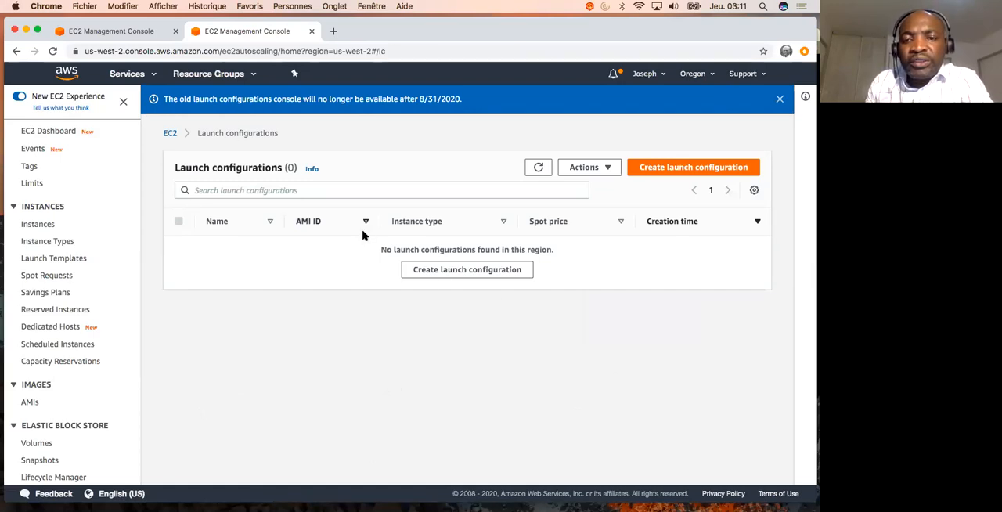
- Switch to the PowerPoint presentation 20-SAP-C01-Amazon EC2 Auto Scaling.pptx
{"action": "key", "text": "ctrl+Up"}
{"action": "left_click", "coordinate": [548, 373]}
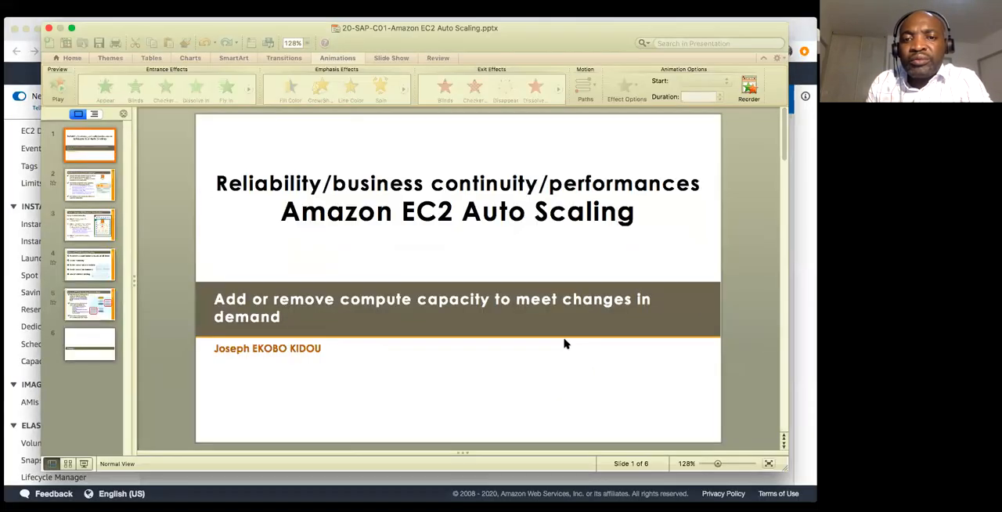